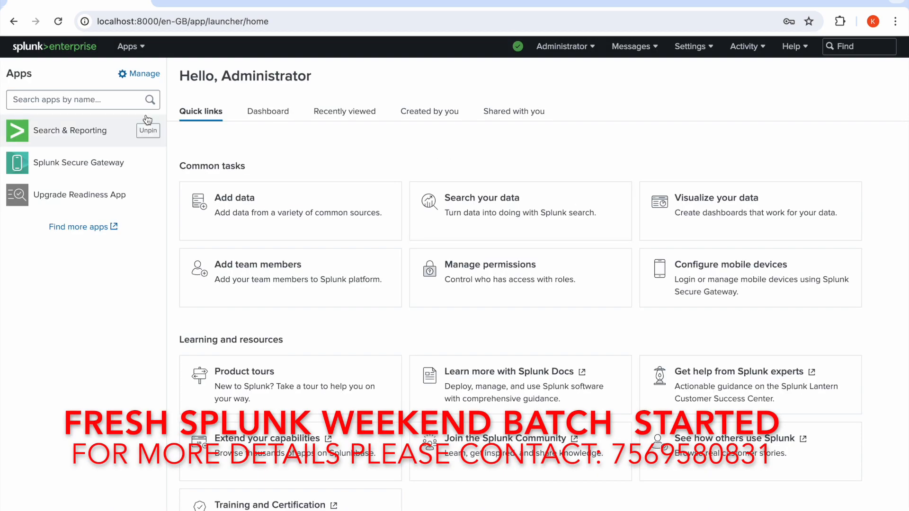
Start adding data by file upload, find netdata.zip in iCloud Drive, and proceed with it as the source file.
{"action": "left_click", "coordinate": [86, 139]}
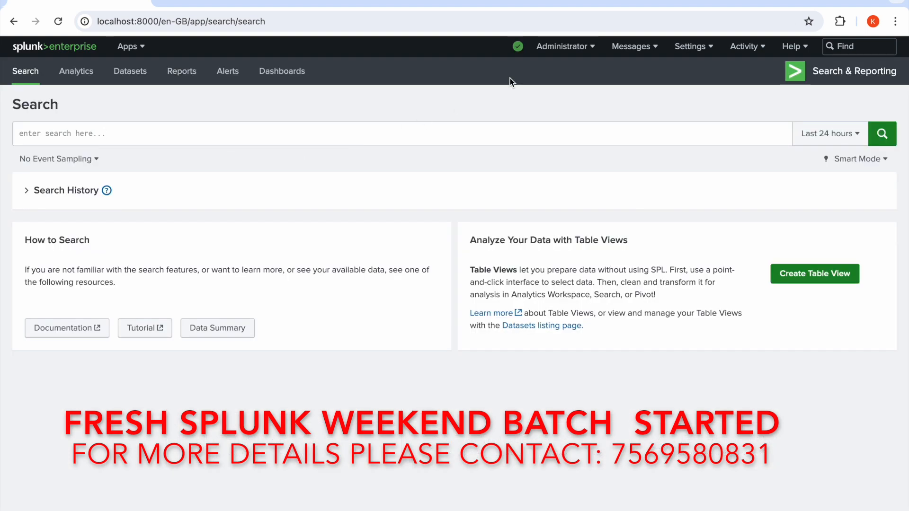
{"action": "left_click", "coordinate": [689, 50]}
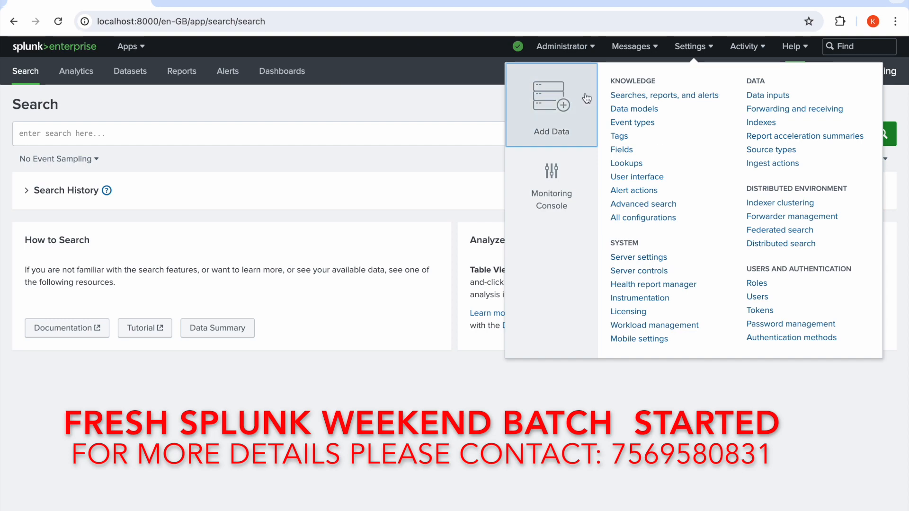
{"action": "left_click", "coordinate": [561, 105]}
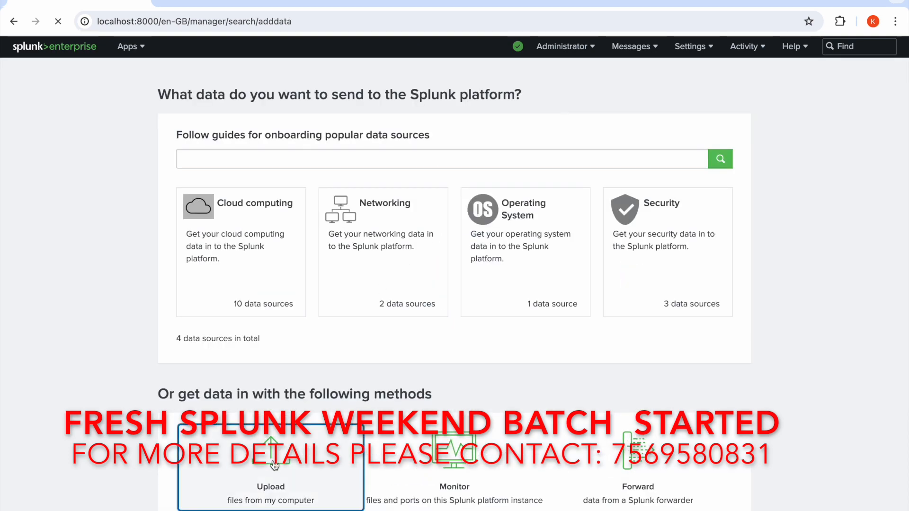
{"action": "left_click", "coordinate": [274, 463]}
{"action": "left_click", "coordinate": [225, 194]}
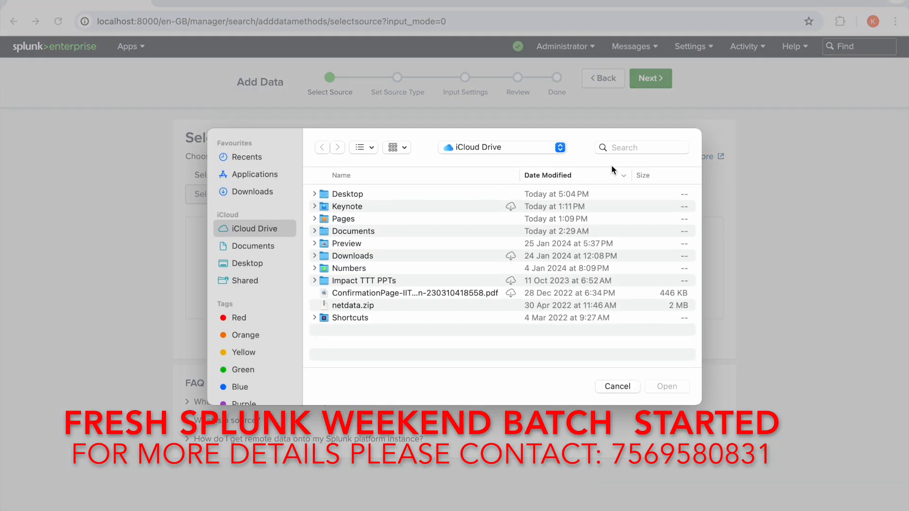
{"action": "left_click", "coordinate": [617, 148]}
{"action": "type", "text": "ne"}
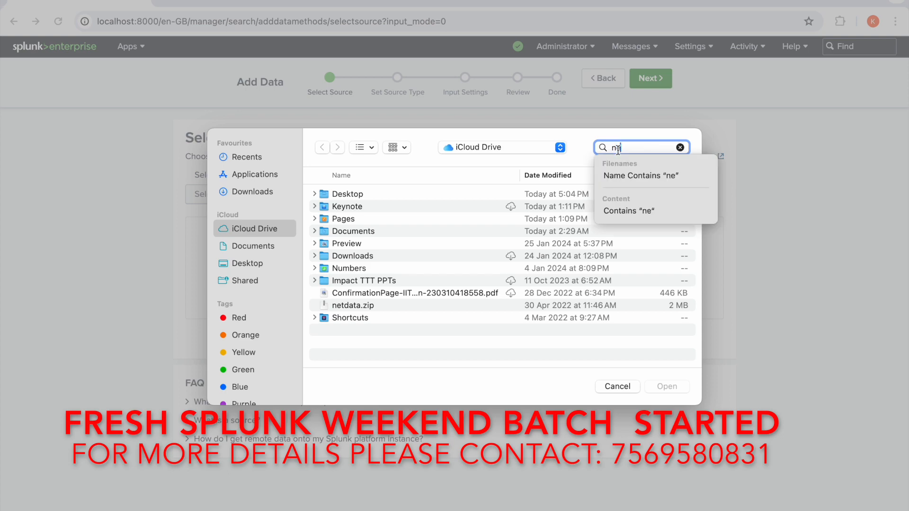
{"action": "type", "text": "tdata"}
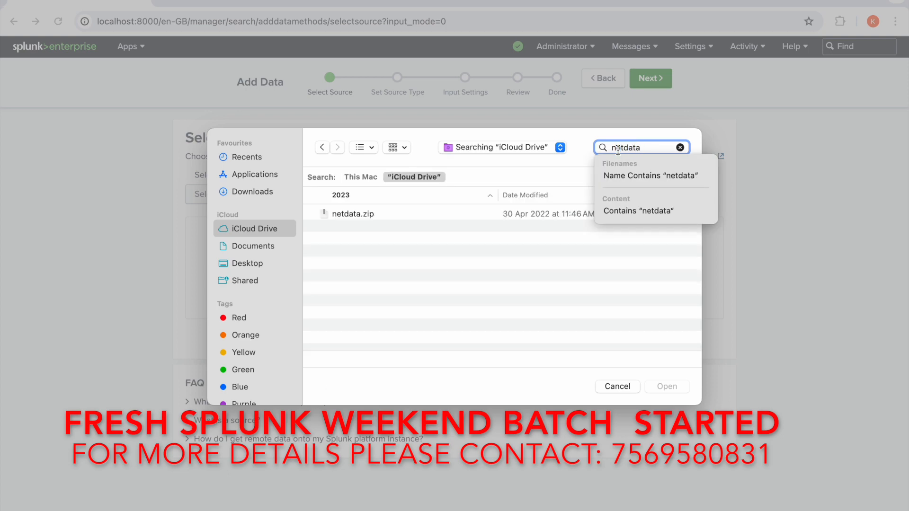
{"action": "double_click", "coordinate": [362, 214]}
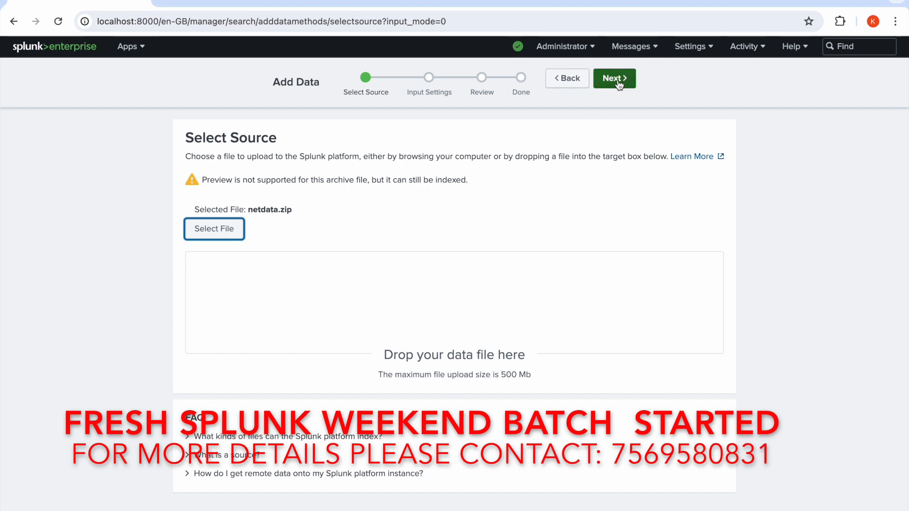
{"action": "left_click", "coordinate": [616, 79]}
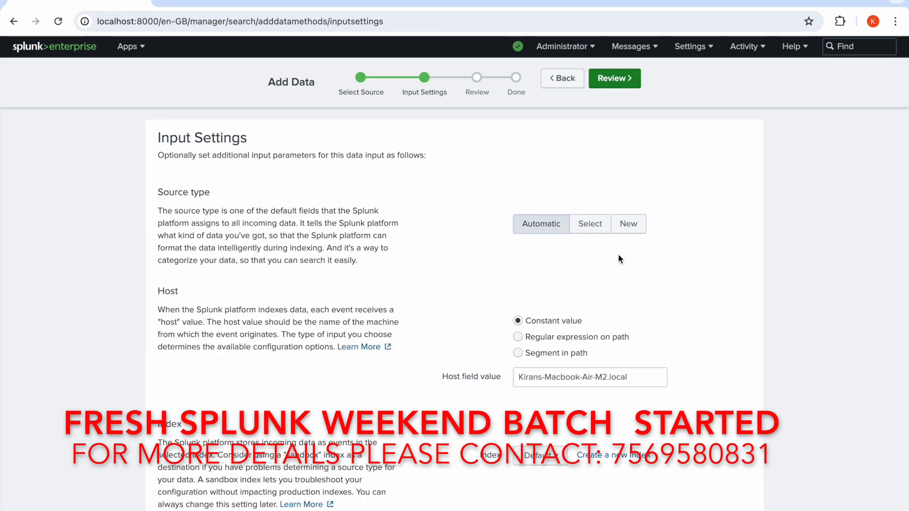
Create a new index named deldata_index for the uploaded data, leaving the other index settings at their defaults.
{"action": "left_click", "coordinate": [603, 454]}
{"action": "left_click", "coordinate": [512, 139]}
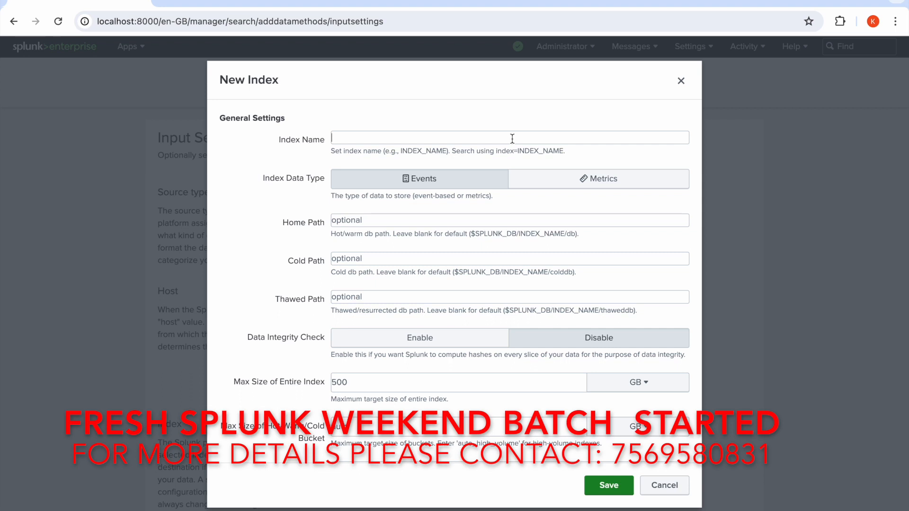
{"action": "type", "text": "deldata_index"}
{"action": "left_click", "coordinate": [608, 488]}
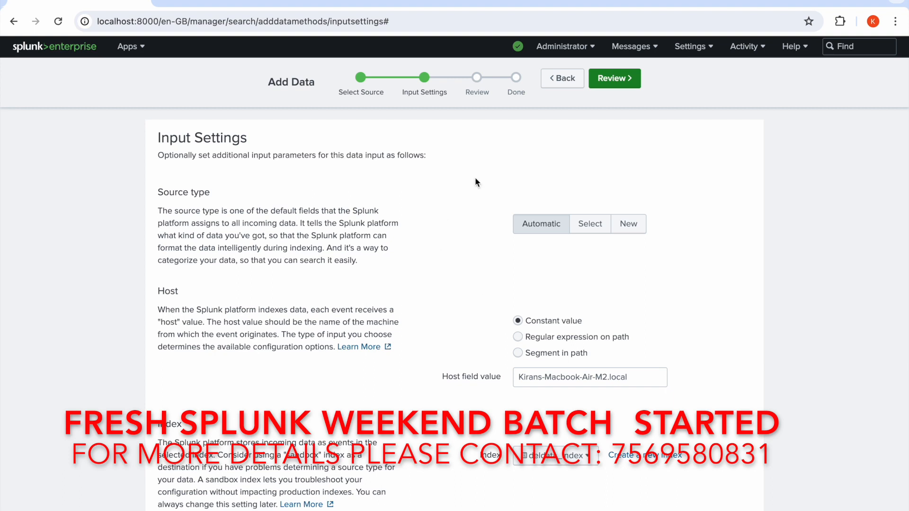
Review and submit the netdata.zip upload, and start searching the uploaded data.
{"action": "left_click", "coordinate": [615, 82]}
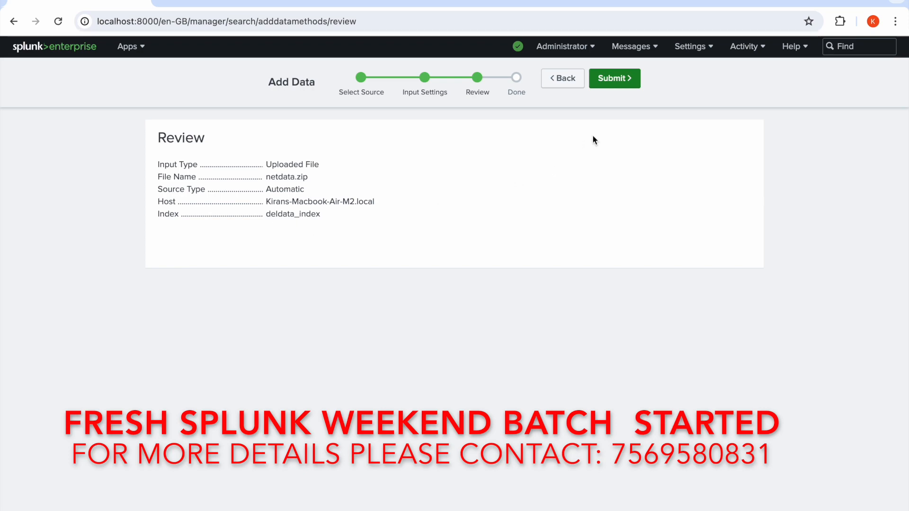
{"action": "left_click", "coordinate": [613, 81]}
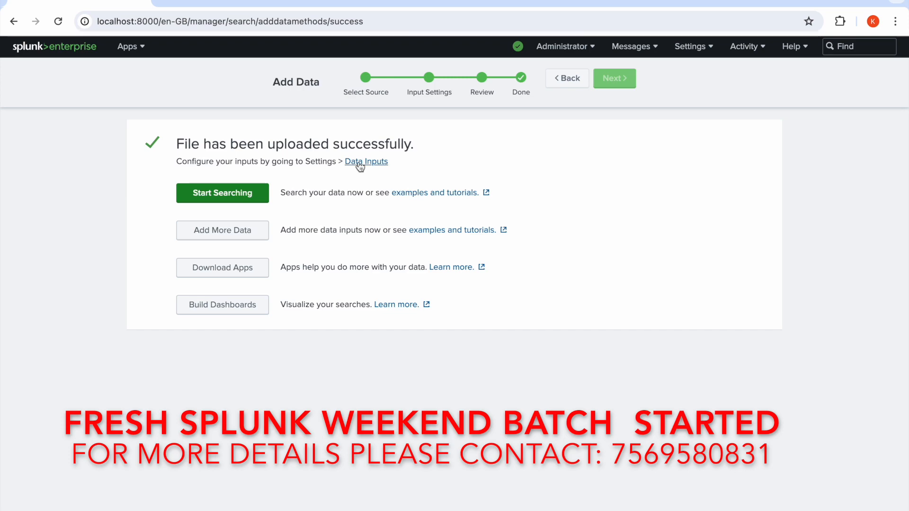
{"action": "left_click", "coordinate": [249, 198]}
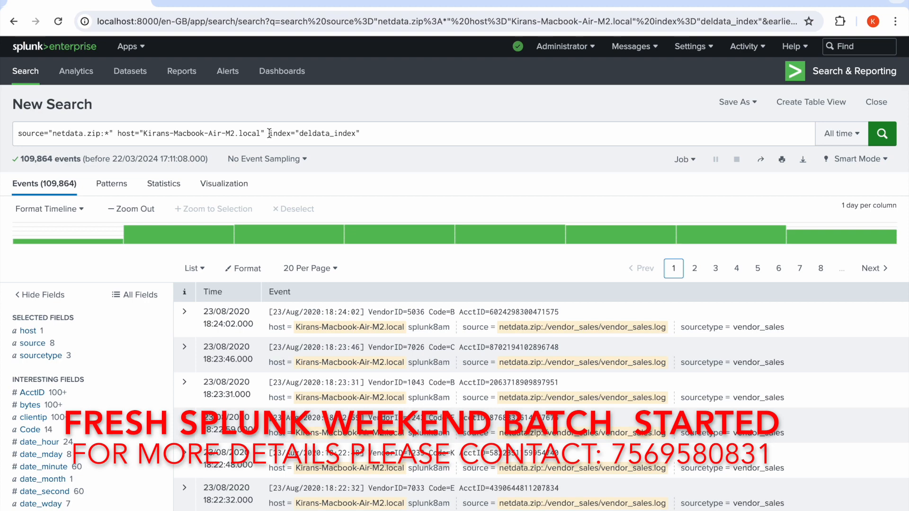
Remove the source and host filters from the query and run the search with only index="deldata_index".
{"action": "left_click_drag", "start_coordinate": [269, 134], "coordinate": [18, 134]}
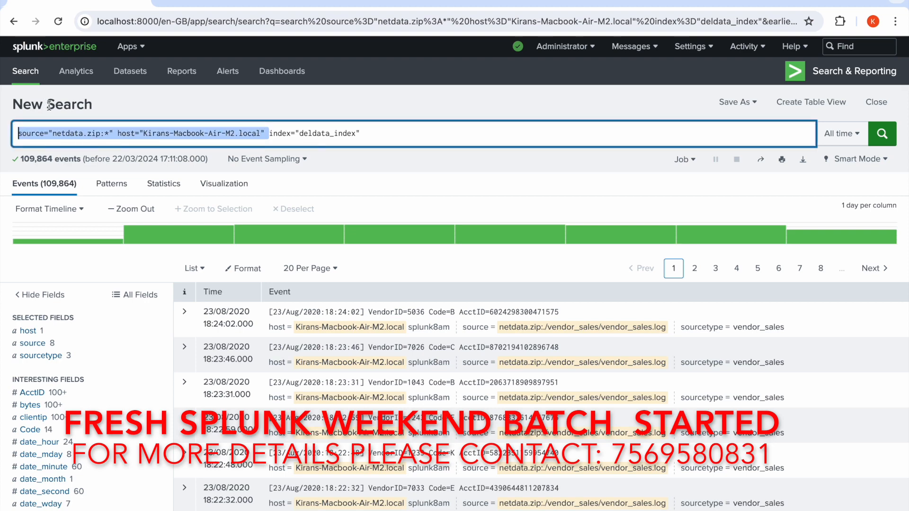
{"action": "key", "text": "BackSpace"}
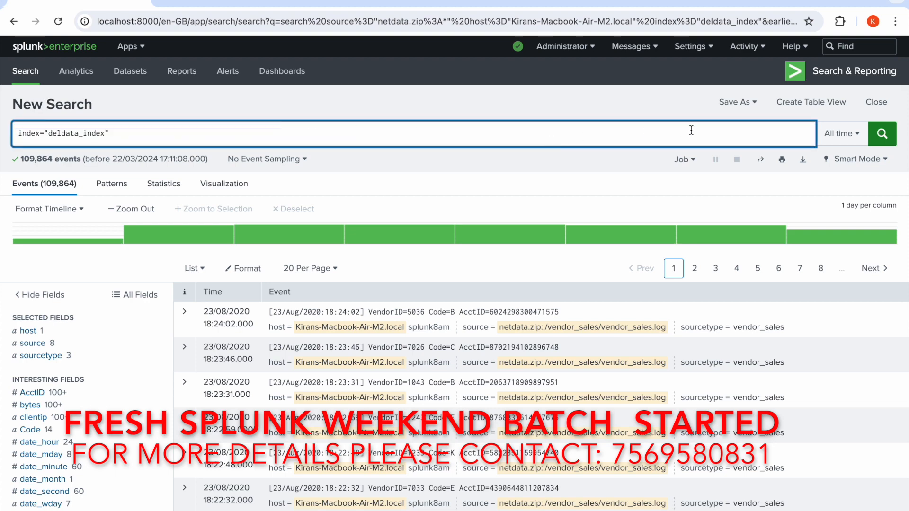
{"action": "left_click", "coordinate": [882, 137]}
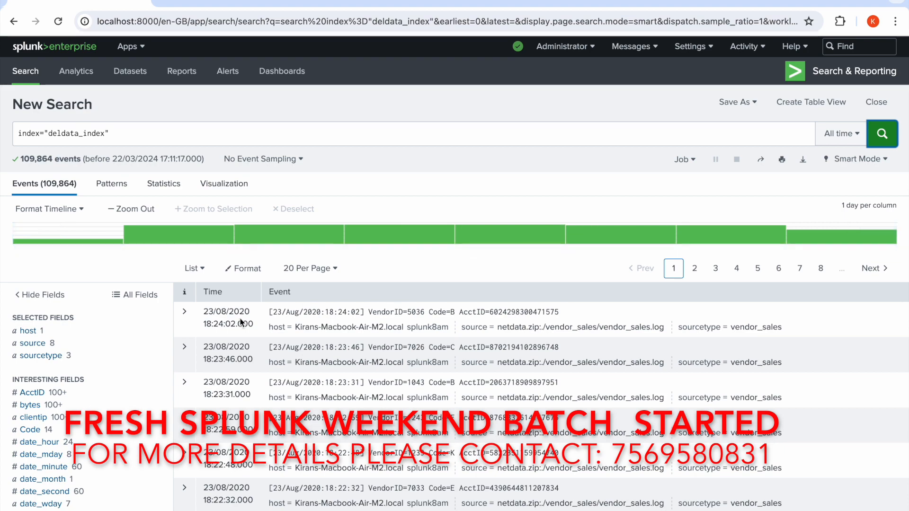
Narrow the deldata_index search to events whose VendorID field is 1060.
{"action": "scroll", "coordinate": [132, 364], "scroll_direction": "down", "scroll_amount": 1}
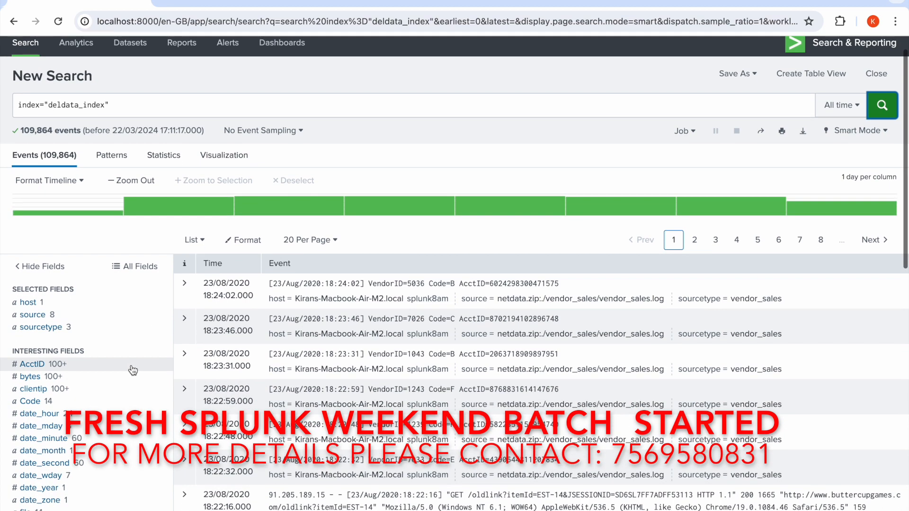
{"action": "scroll", "coordinate": [51, 374], "scroll_direction": "down", "scroll_amount": 1}
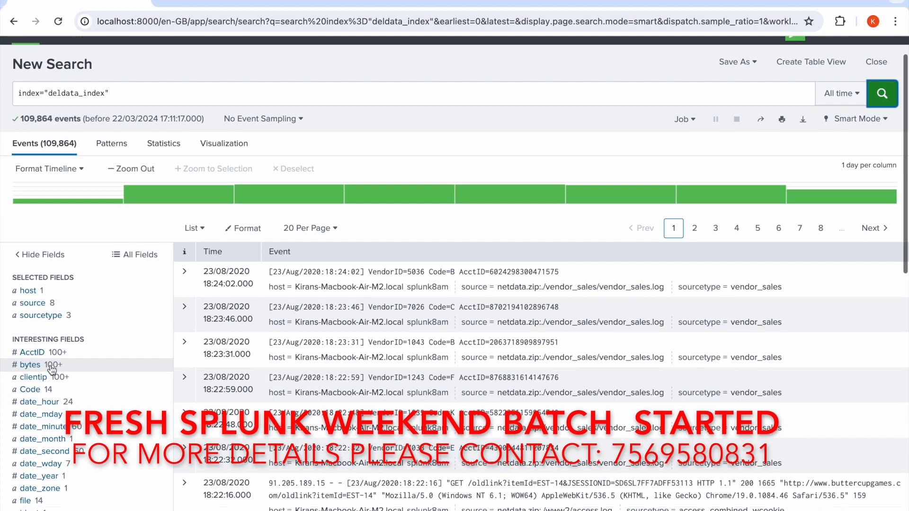
{"action": "scroll", "coordinate": [52, 370], "scroll_direction": "down", "scroll_amount": 10}
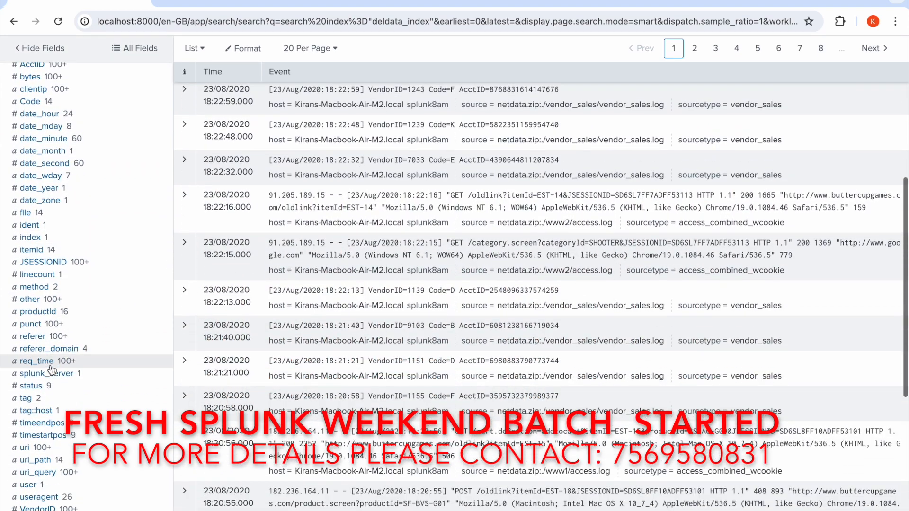
{"action": "scroll", "coordinate": [51, 366], "scroll_direction": "down", "scroll_amount": 1}
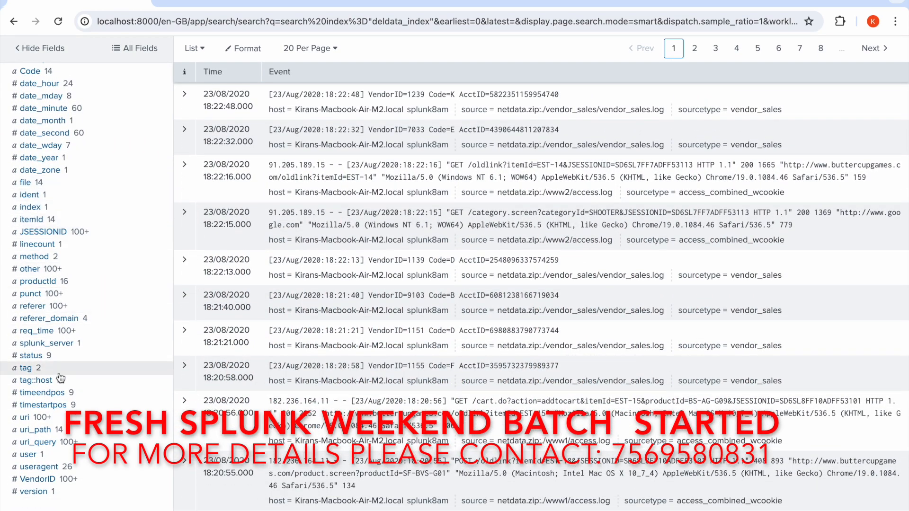
{"action": "left_click", "coordinate": [55, 481]}
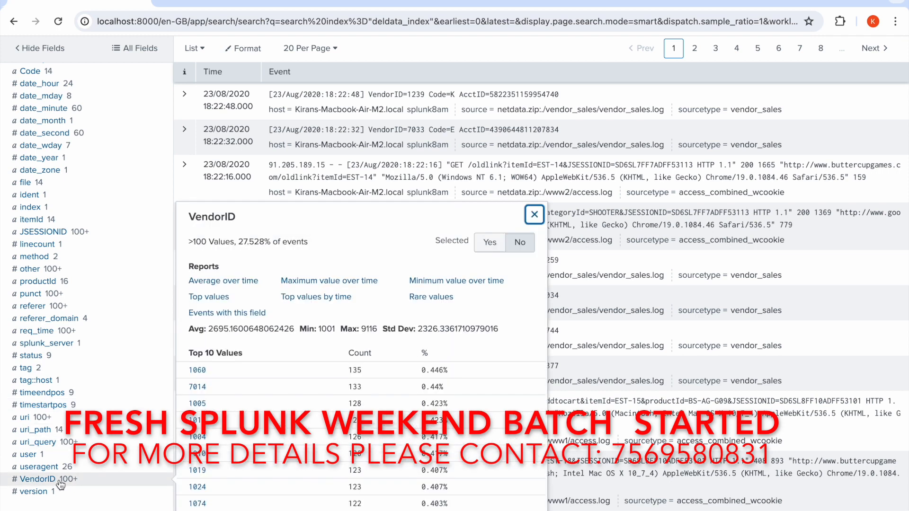
{"action": "left_click", "coordinate": [197, 370]}
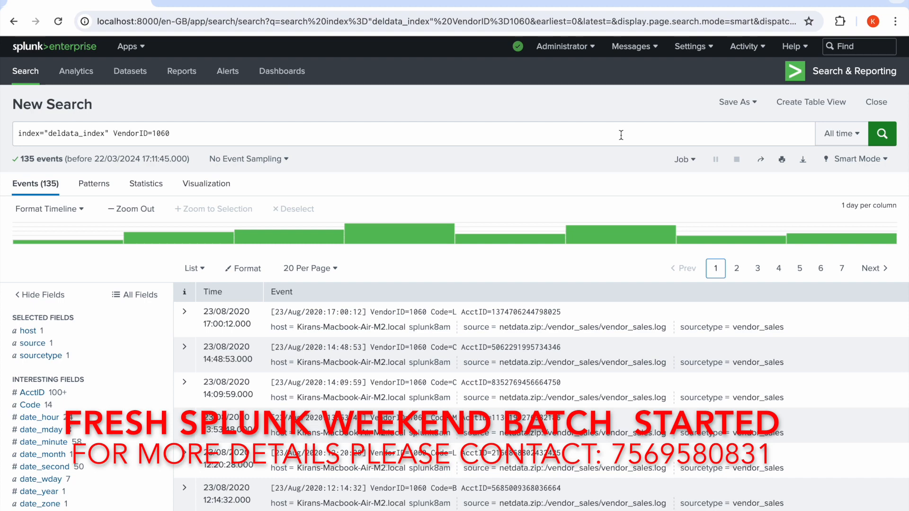
Assign the can_delete role to the admin user, tick the fsh_manage capability acknowledgement, and save the user.
{"action": "left_click", "coordinate": [688, 53]}
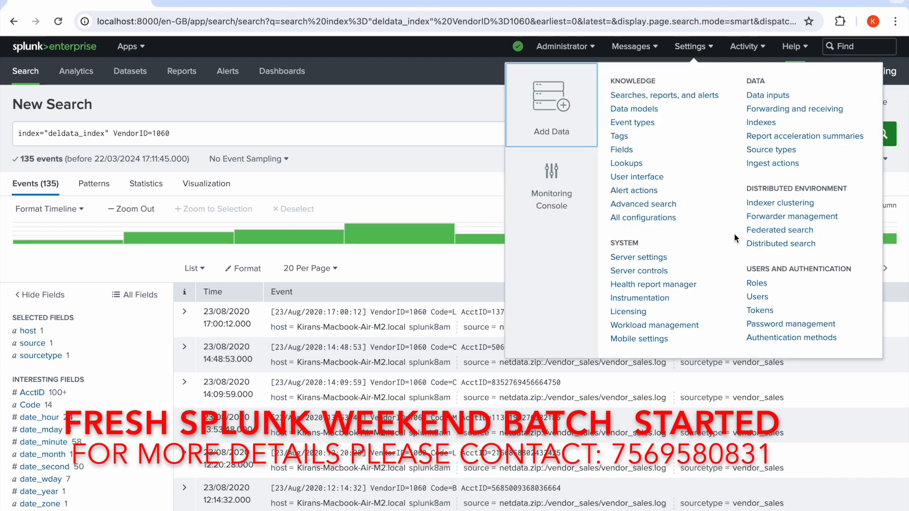
{"action": "left_click", "coordinate": [756, 284]}
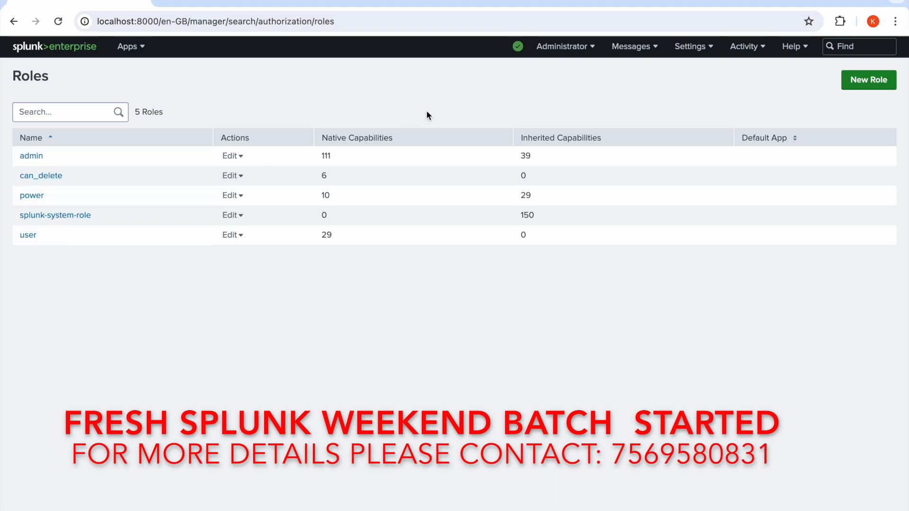
{"action": "left_click", "coordinate": [690, 47]}
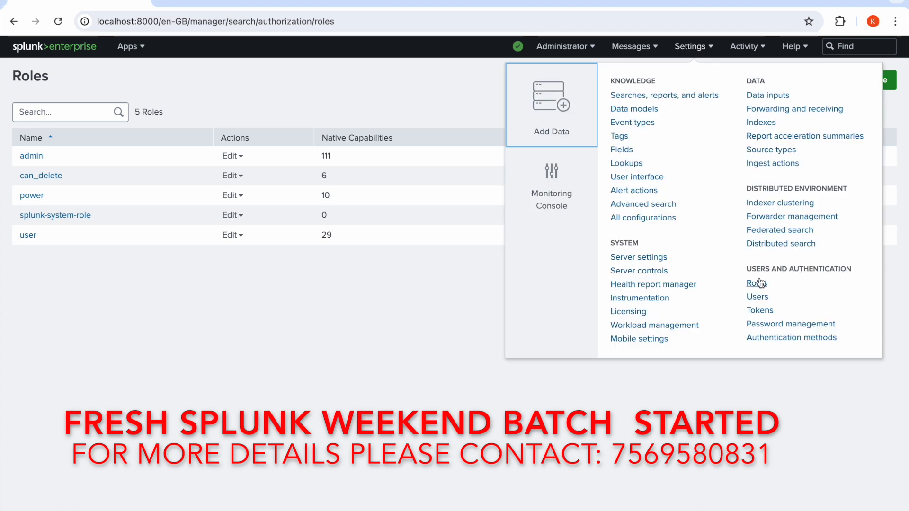
{"action": "left_click", "coordinate": [763, 299]}
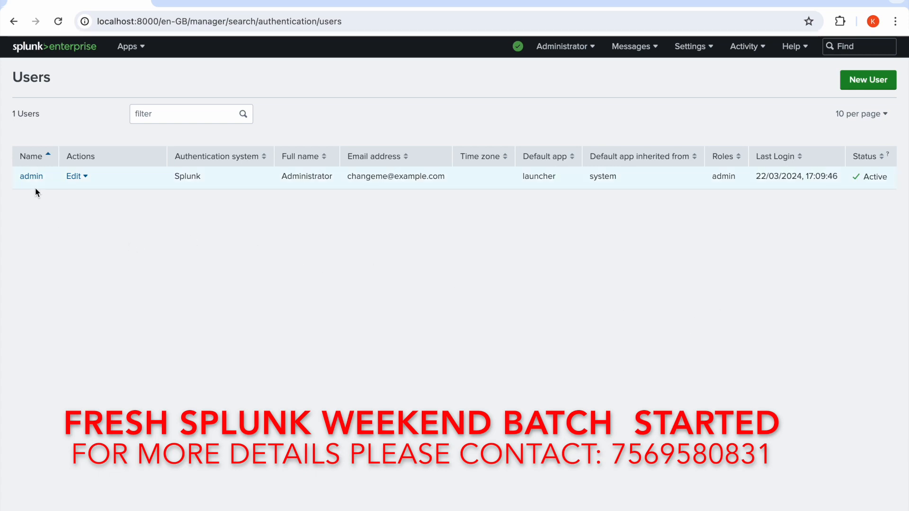
{"action": "left_click", "coordinate": [31, 176]}
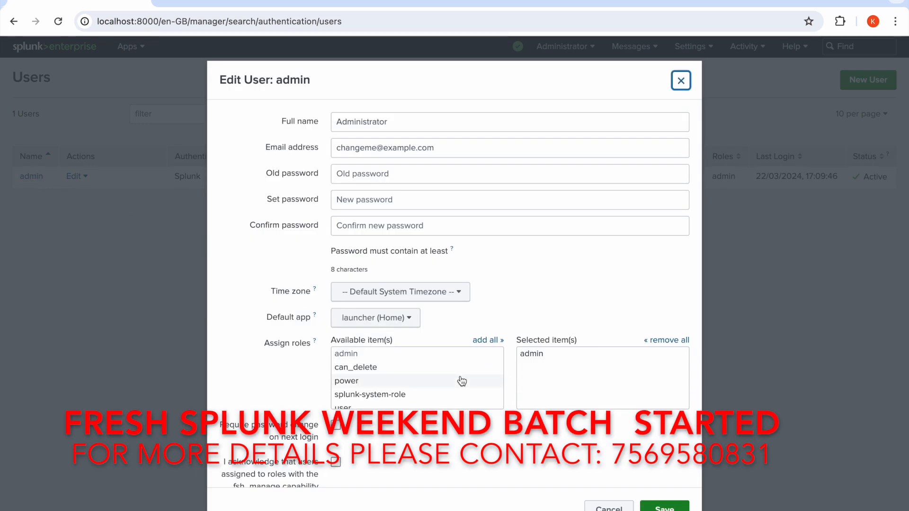
{"action": "left_click", "coordinate": [364, 372]}
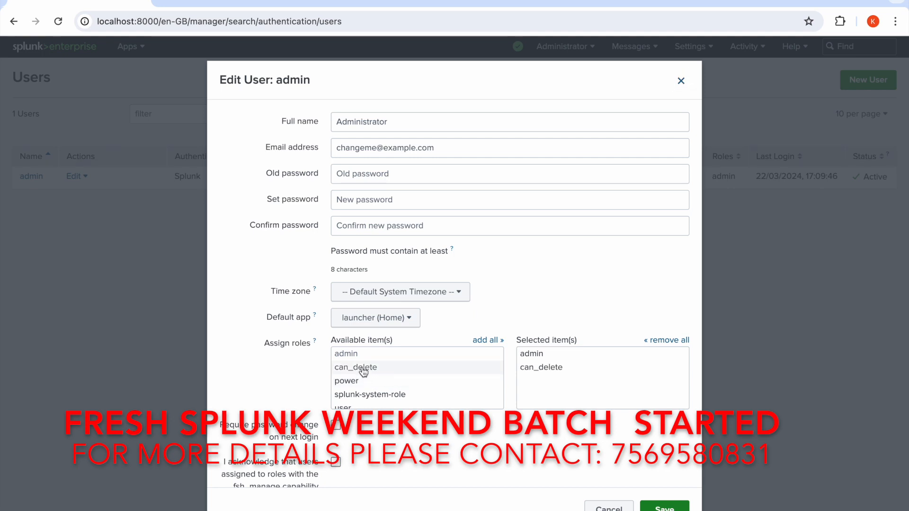
{"action": "scroll", "coordinate": [420, 417], "scroll_direction": "down", "scroll_amount": 3}
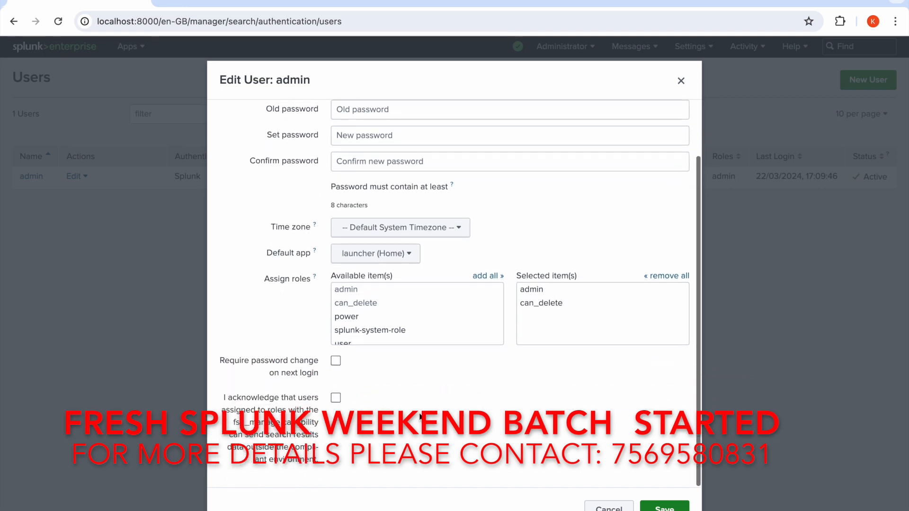
{"action": "left_click", "coordinate": [336, 397]}
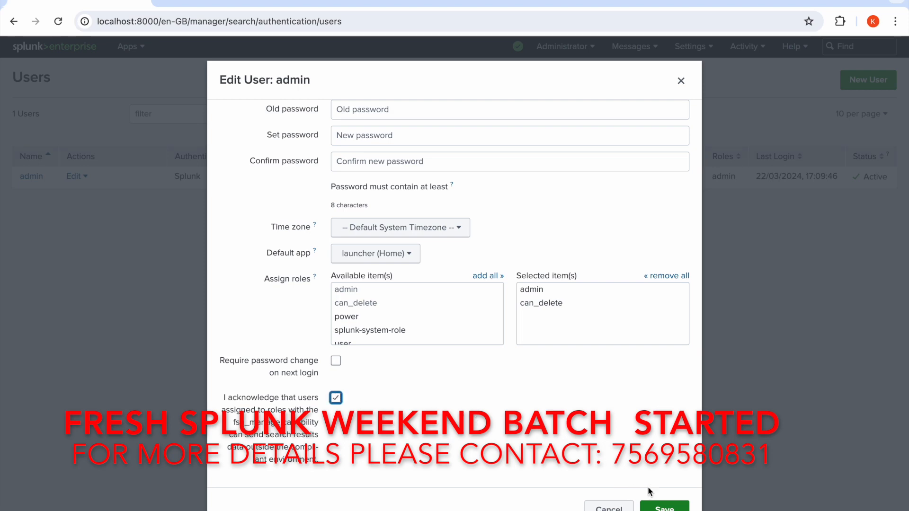
{"action": "left_click", "coordinate": [663, 507]}
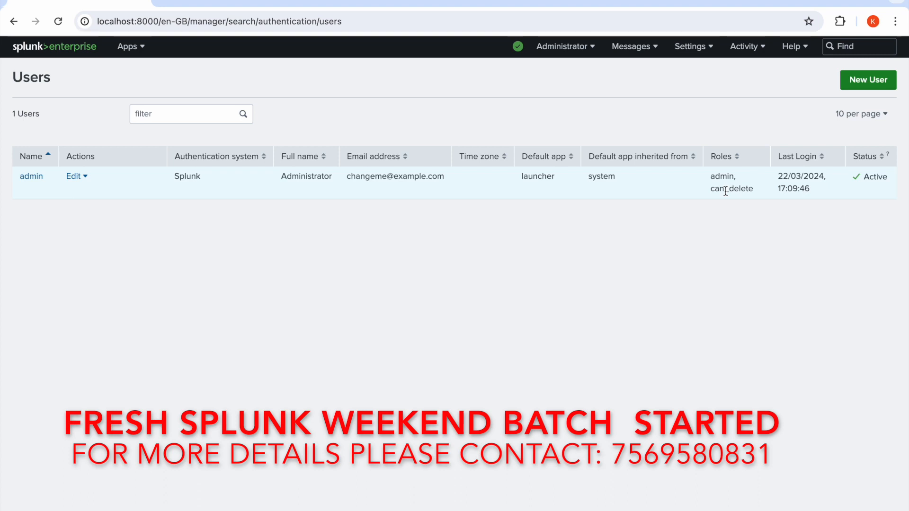
Open the can_delete role for editing and select can_delete as a role to inherit from.
{"action": "left_click", "coordinate": [699, 57]}
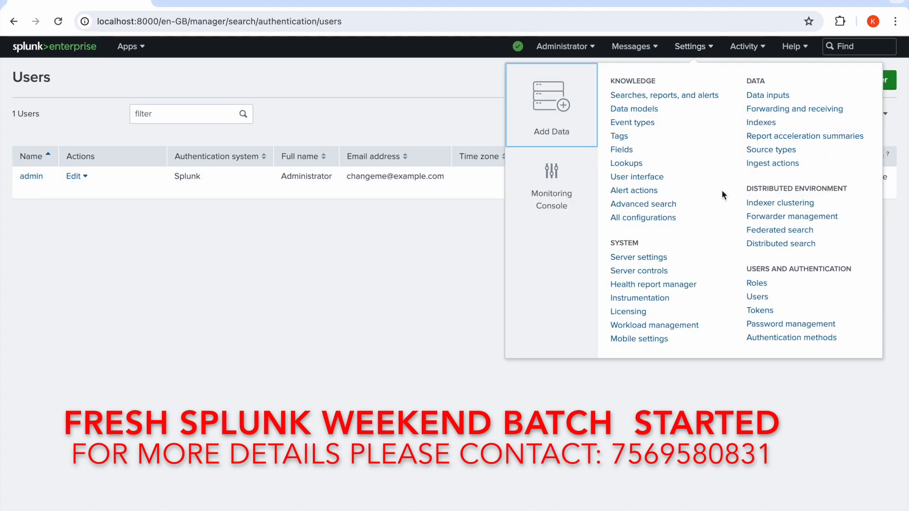
{"action": "left_click", "coordinate": [756, 283]}
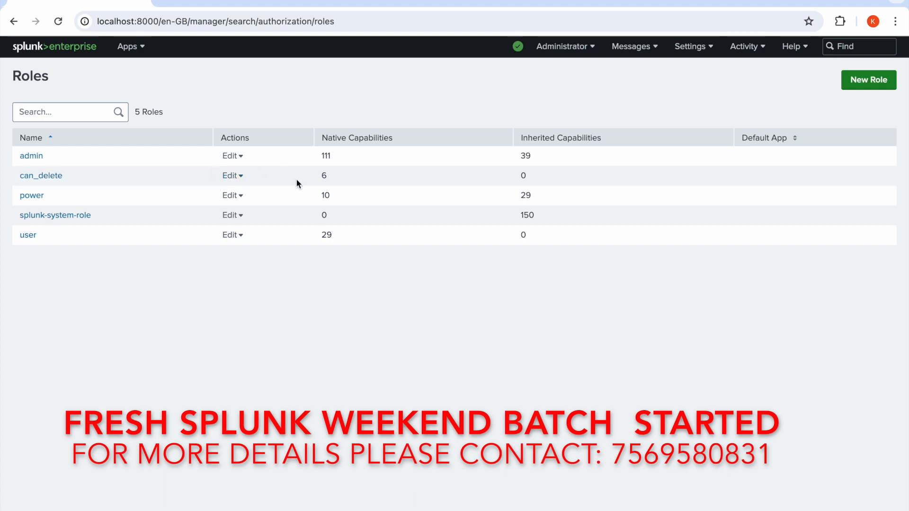
{"action": "left_click", "coordinate": [243, 179]}
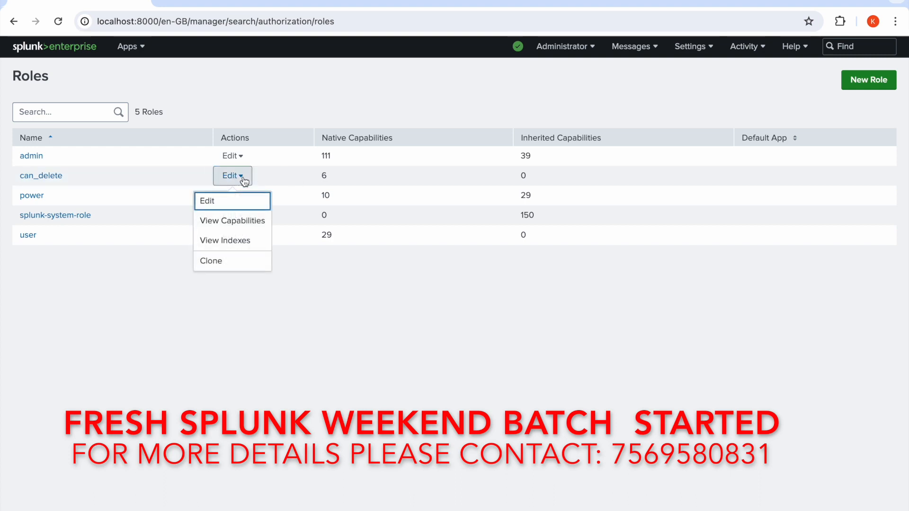
{"action": "left_click", "coordinate": [208, 203]}
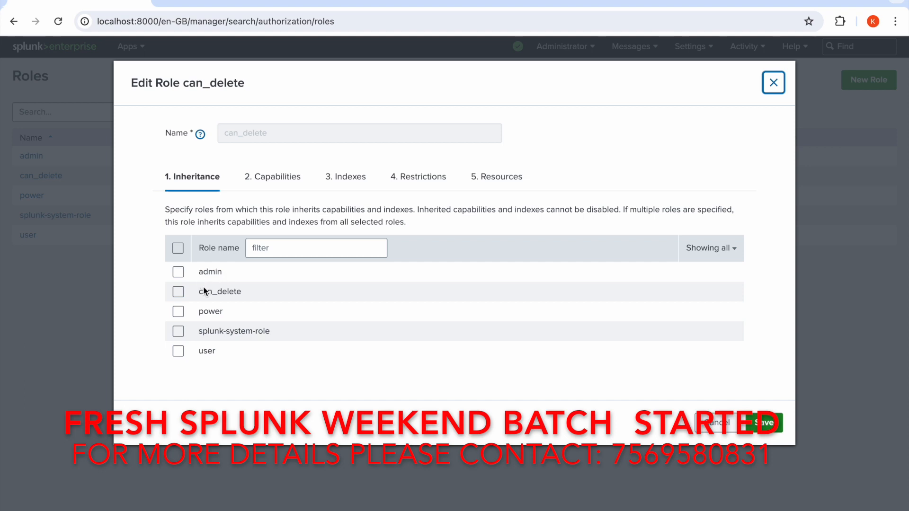
{"action": "left_click", "coordinate": [179, 292]}
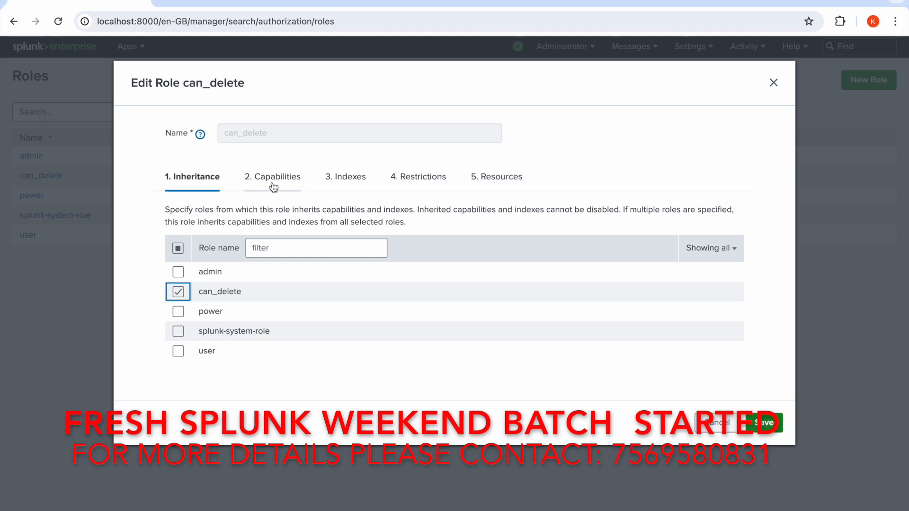
Review the capabilities assigned to the can_delete role, and close the role editor without saving.
{"action": "left_click", "coordinate": [273, 187]}
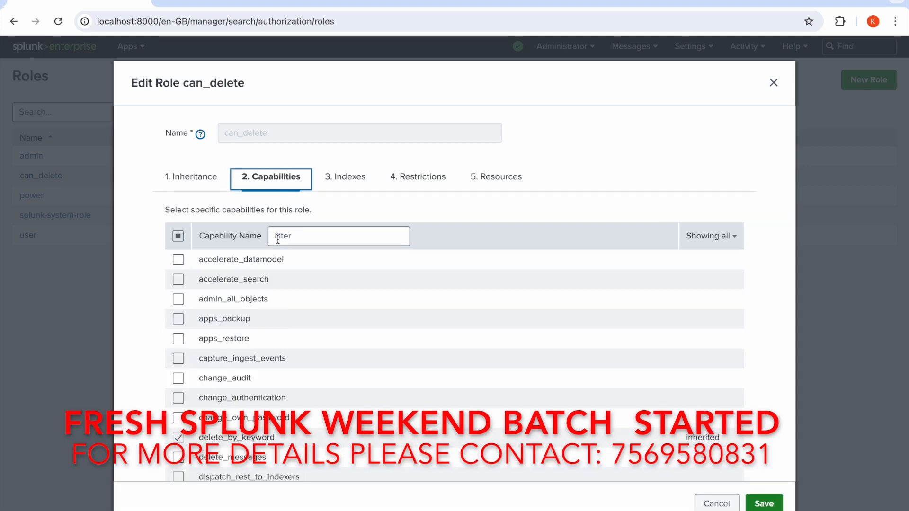
{"action": "scroll", "coordinate": [274, 308], "scroll_direction": "down", "scroll_amount": 2}
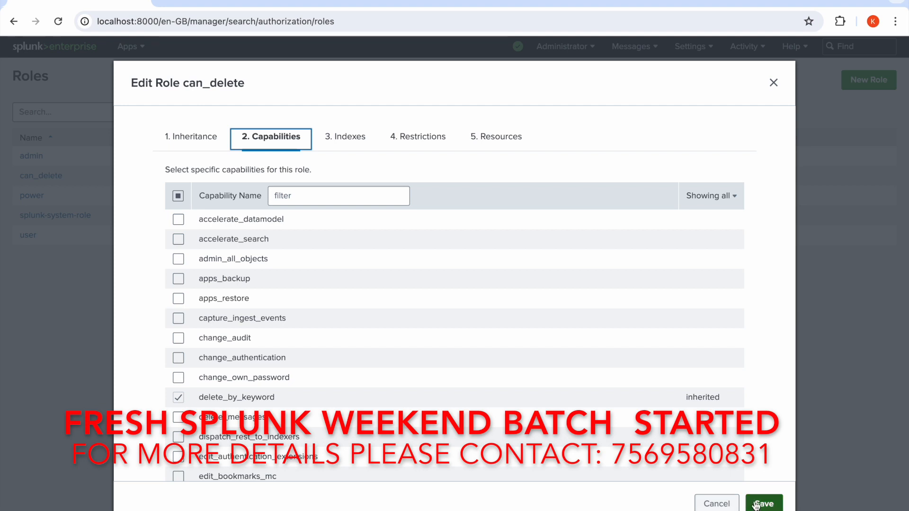
{"action": "left_click", "coordinate": [720, 504]}
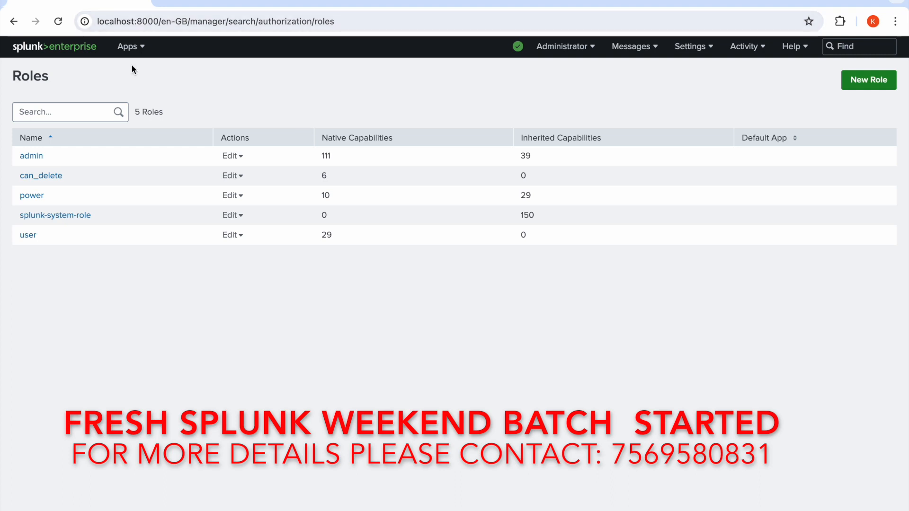
Open the Search & Reporting app and run index="deldata_index" VendorID=1060 over all time.
{"action": "left_click", "coordinate": [135, 47]}
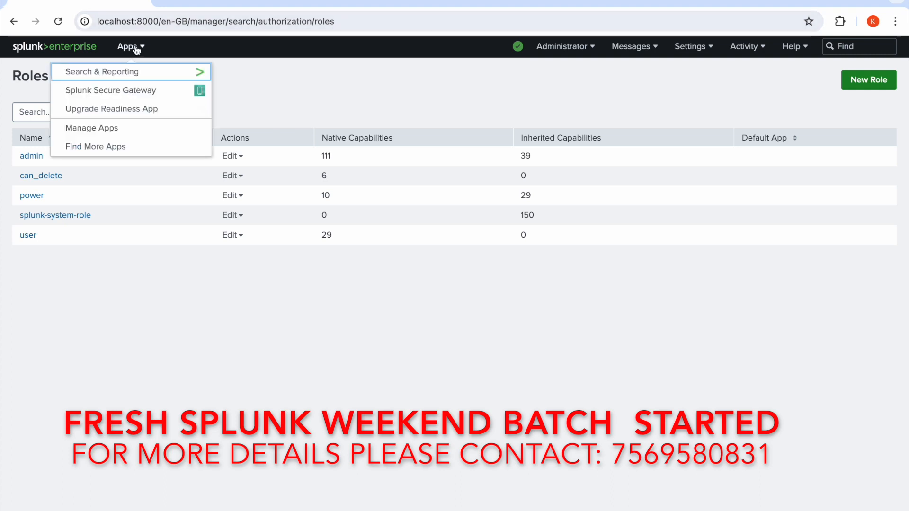
{"action": "left_click", "coordinate": [135, 71]}
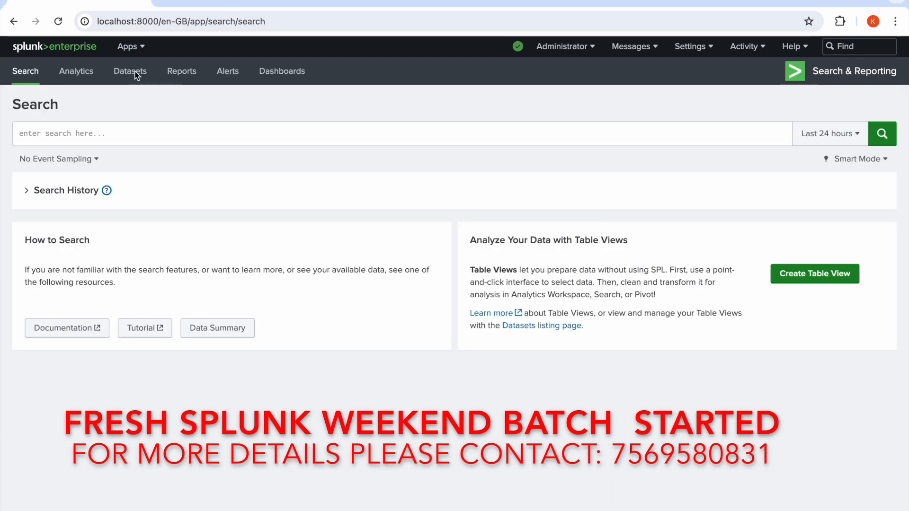
{"action": "left_click", "coordinate": [140, 144]}
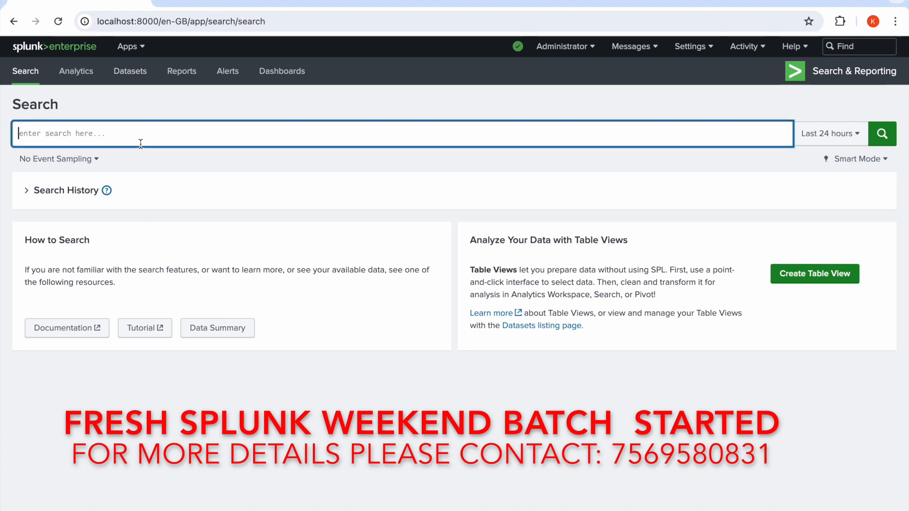
{"action": "type", "text": "ind"}
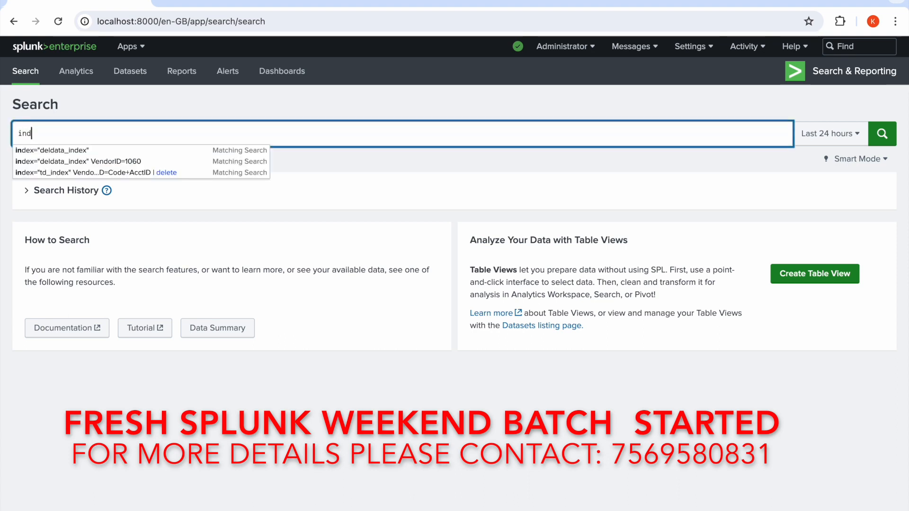
{"action": "left_click", "coordinate": [99, 161]}
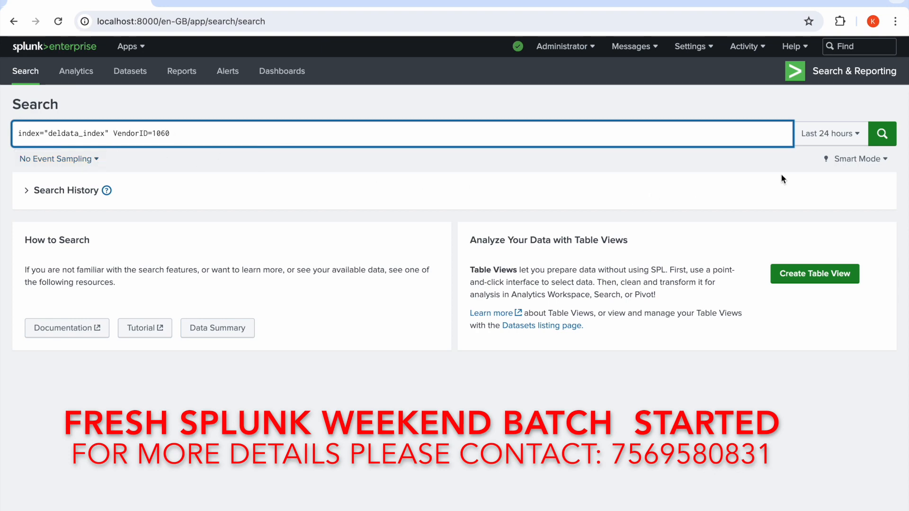
{"action": "left_click", "coordinate": [834, 133]}
{"action": "left_click", "coordinate": [800, 202]}
{"action": "left_click", "coordinate": [883, 137]}
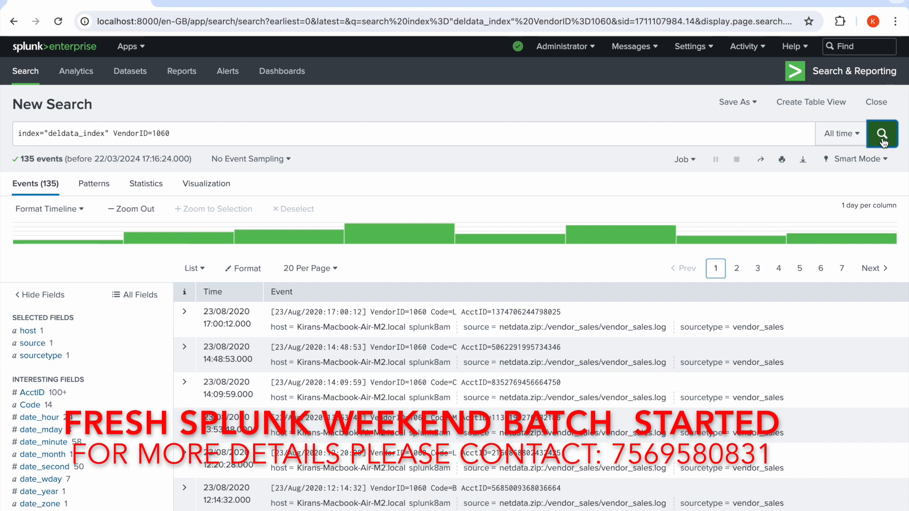
Pipe the VendorID=1060 search into streamstats count as newcount and run it.
{"action": "left_click", "coordinate": [645, 142]}
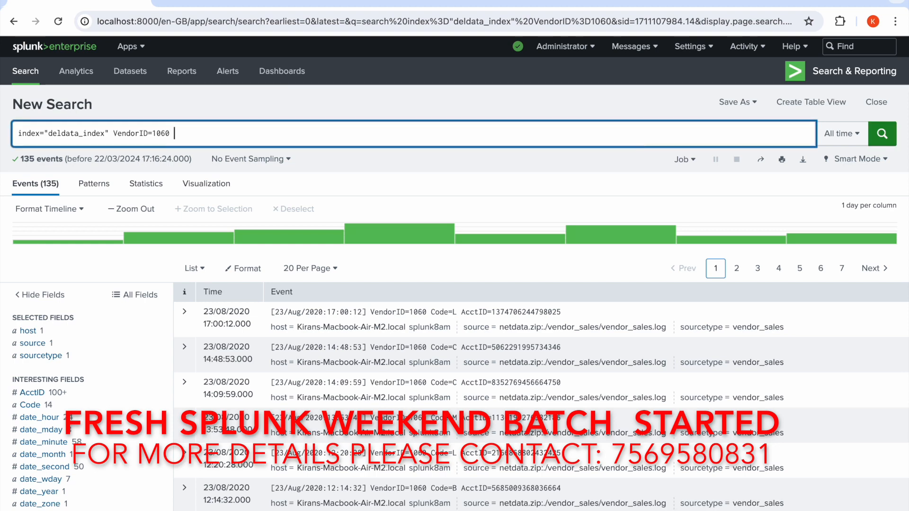
{"action": "type", "text": "| de"}
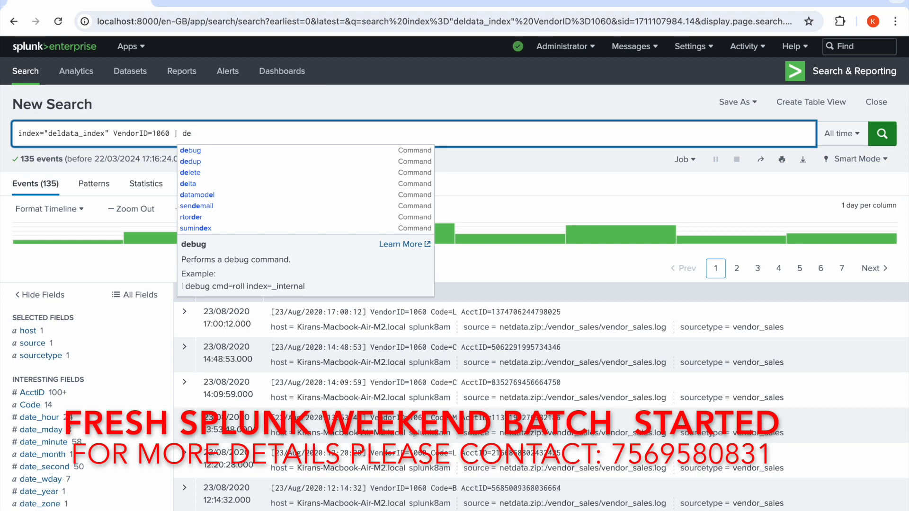
{"action": "key", "text": "BackSpace"}
{"action": "key", "text": "BackSpace"}
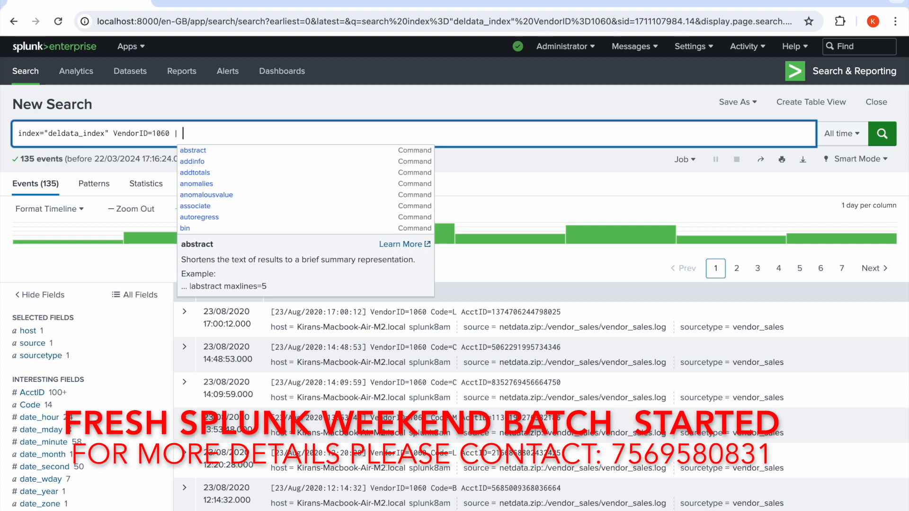
{"action": "type", "text": "stre"}
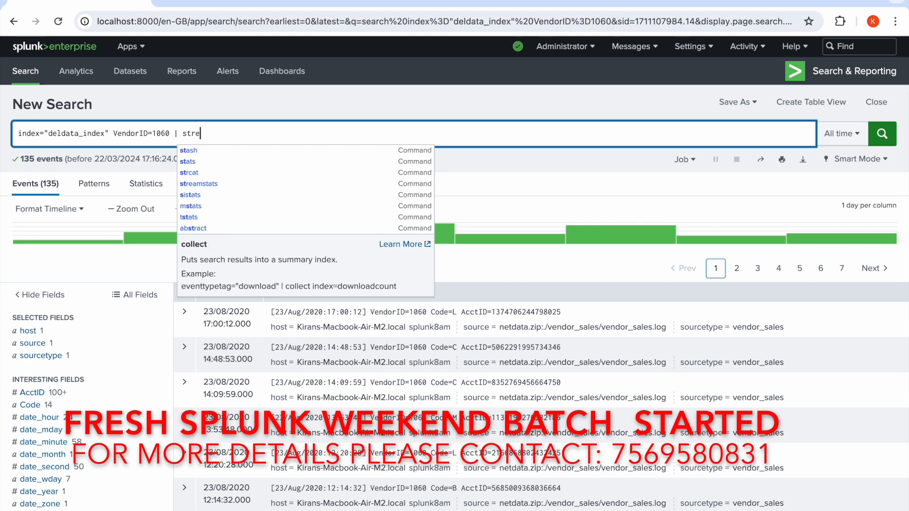
{"action": "type", "text": "amstats"}
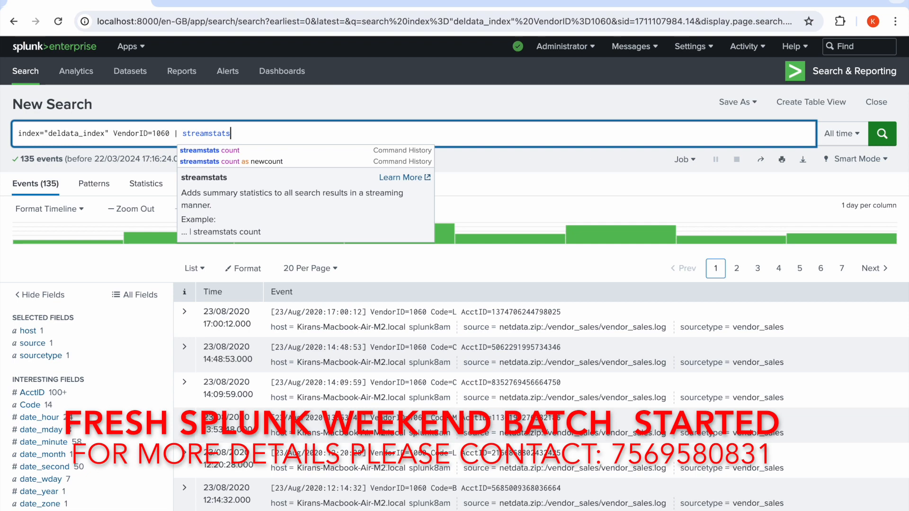
{"action": "left_click", "coordinate": [252, 162]}
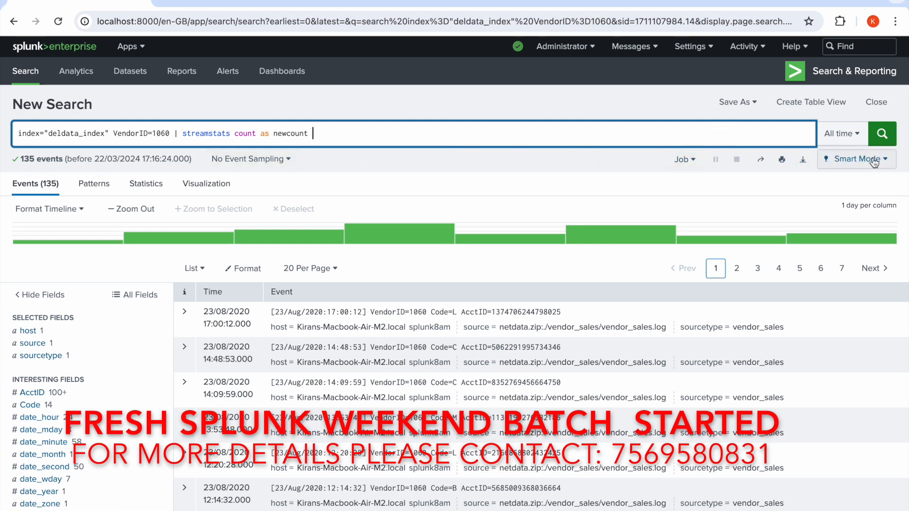
{"action": "left_click", "coordinate": [884, 139]}
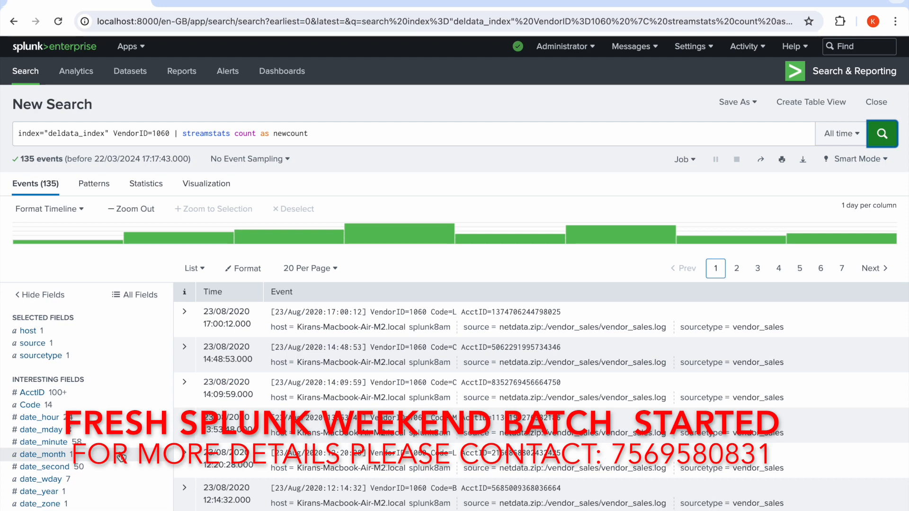
Inspect the value summary of the newcount field in the search results and close it.
{"action": "scroll", "coordinate": [120, 459], "scroll_direction": "down", "scroll_amount": 1}
{"action": "scroll", "coordinate": [119, 458], "scroll_direction": "down", "scroll_amount": 2}
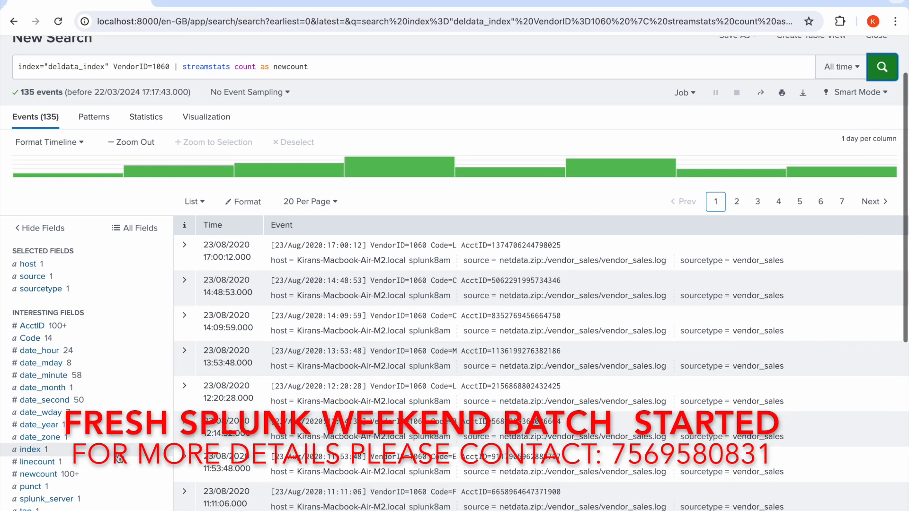
{"action": "left_click", "coordinate": [57, 476]}
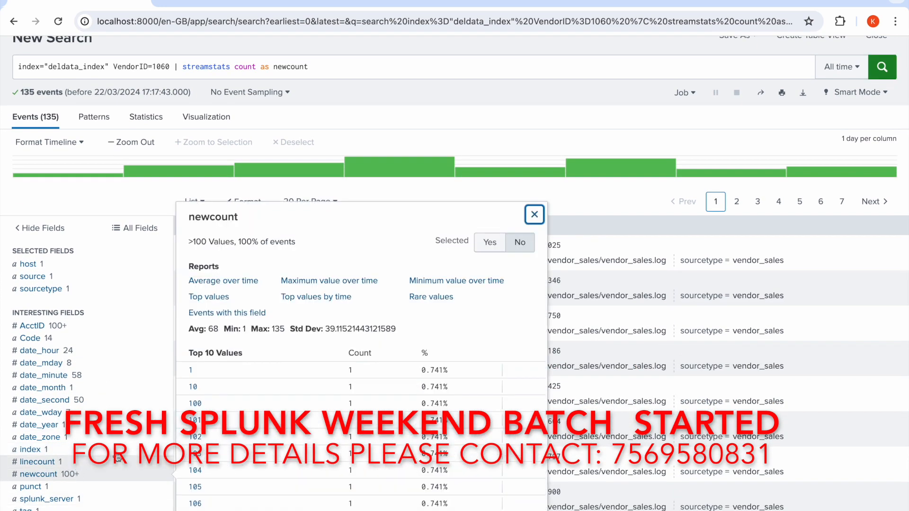
{"action": "left_click", "coordinate": [534, 214]}
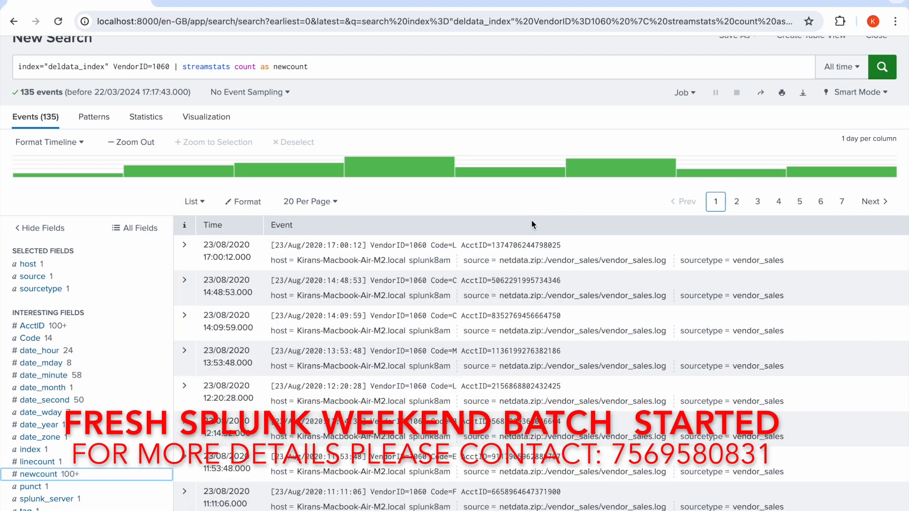
Try to delete the matching events by adding the delete command after streamstats and running the search.
{"action": "left_click", "coordinate": [328, 68]}
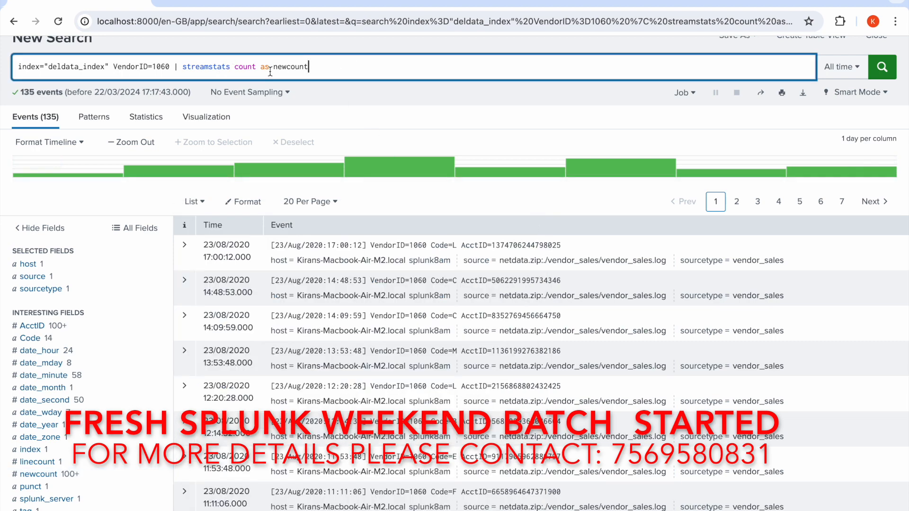
{"action": "type", "text": "| del"}
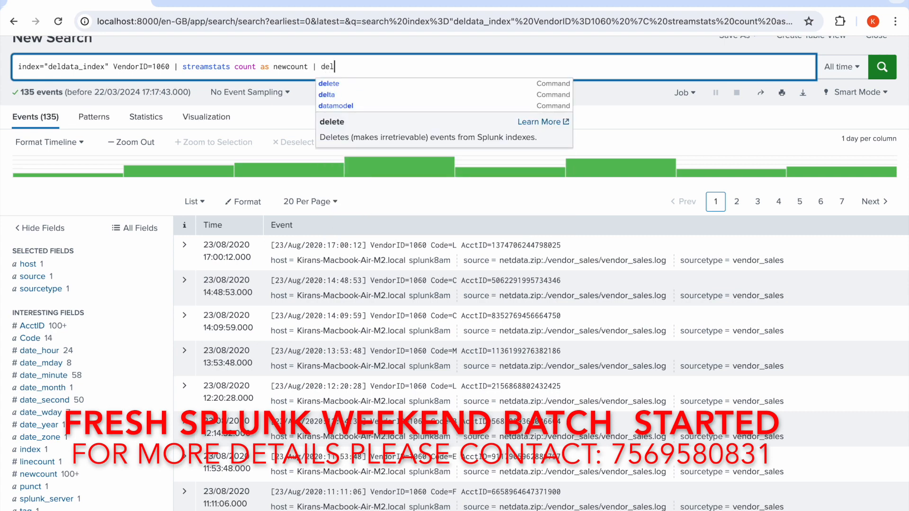
{"action": "type", "text": "ete"}
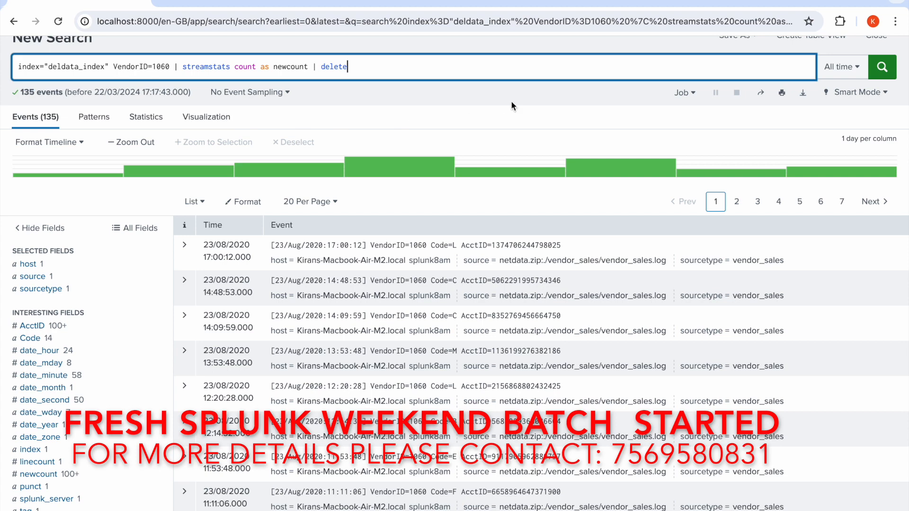
{"action": "left_click", "coordinate": [881, 67]}
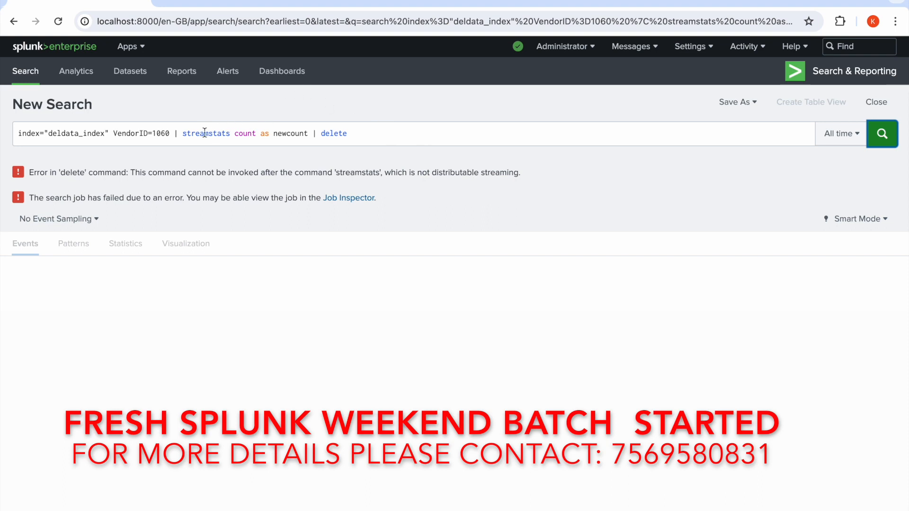
Remove the streamstats and delete commands from the query and rerun index="deldata_index" VendorID=1060.
{"action": "left_click_drag", "start_coordinate": [175, 133], "coordinate": [365, 136]}
{"action": "key", "text": "BackSpace"}
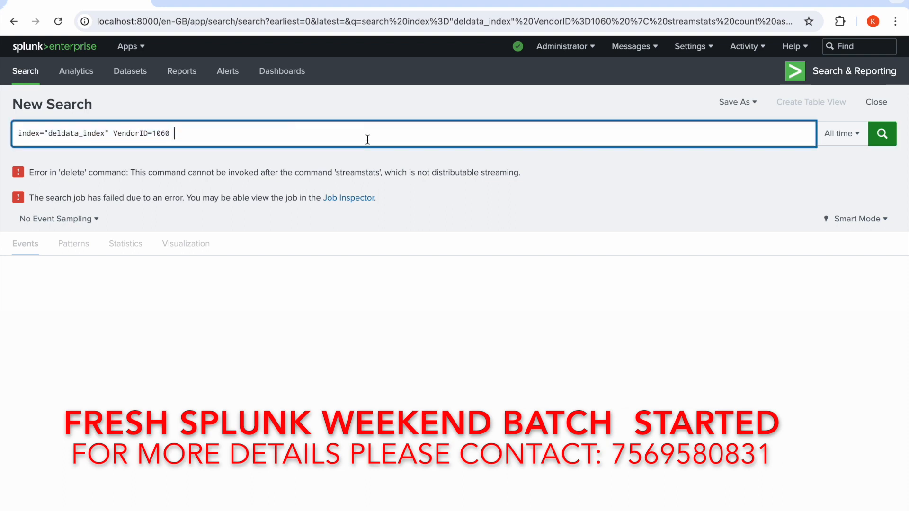
{"action": "left_click", "coordinate": [887, 141]}
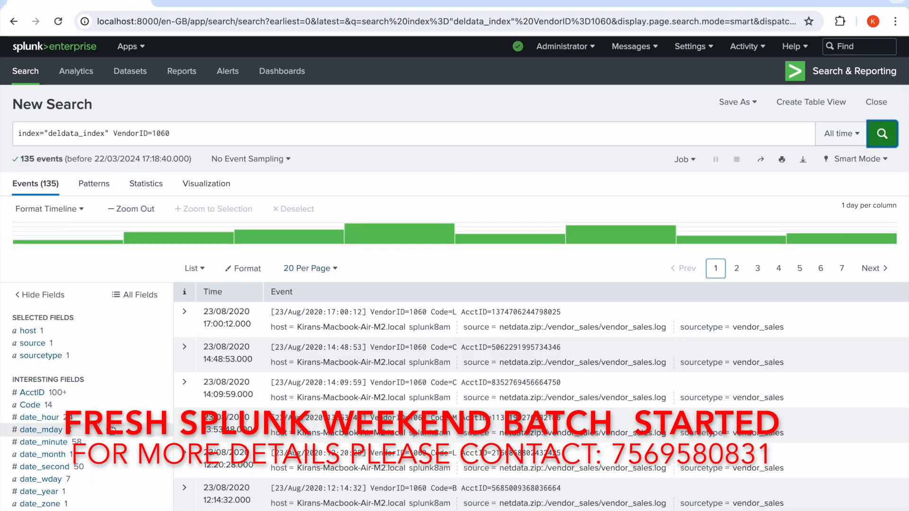
Pipe the VendorID=1060 search into fields AcctID Code VendorID and run it.
{"action": "scroll", "coordinate": [112, 428], "scroll_direction": "down", "scroll_amount": 1}
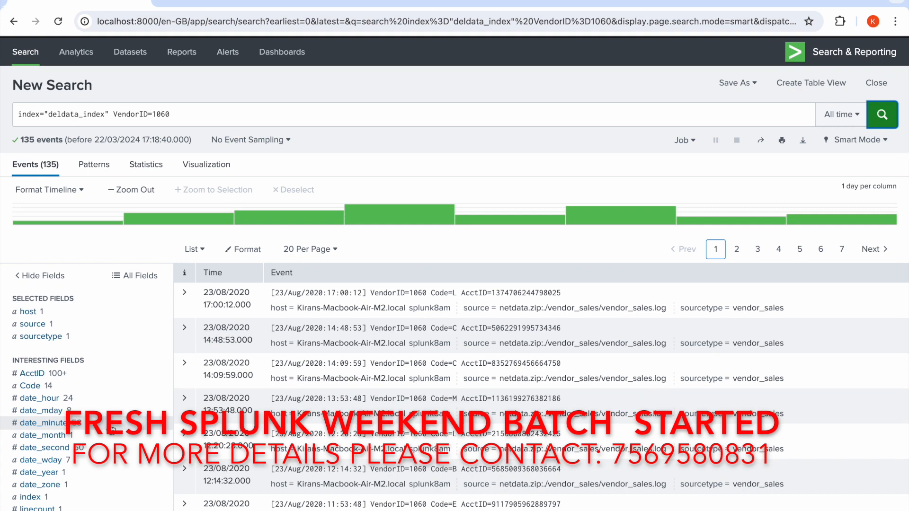
{"action": "scroll", "coordinate": [113, 429], "scroll_direction": "down", "scroll_amount": 1}
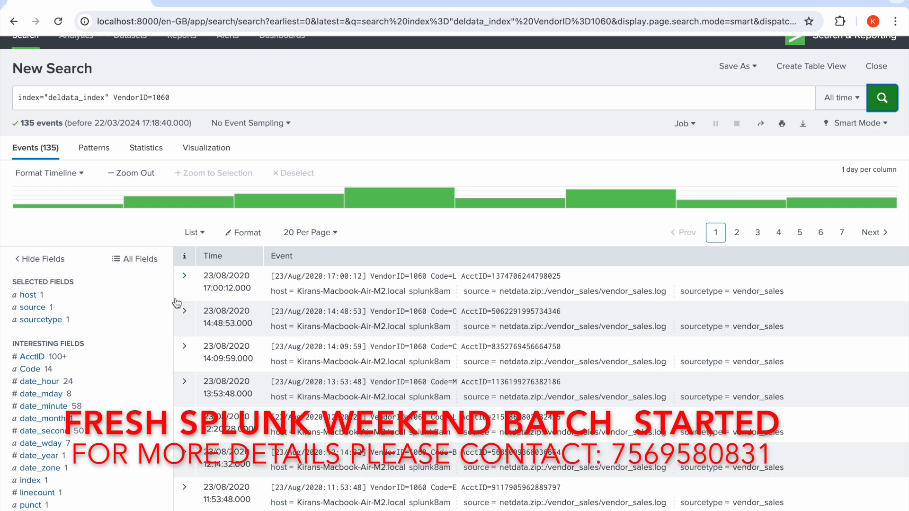
{"action": "left_click", "coordinate": [223, 103]}
{"action": "type", "text": "|"}
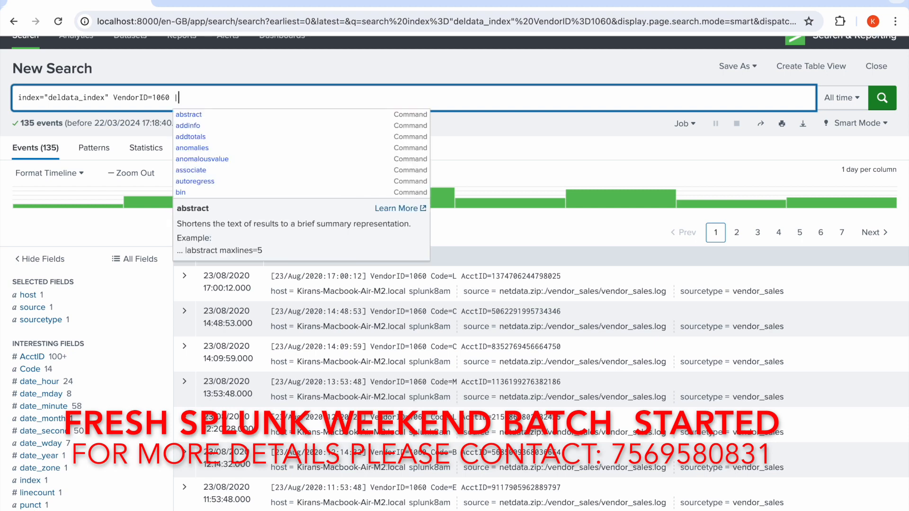
{"action": "type", "text": " fi"}
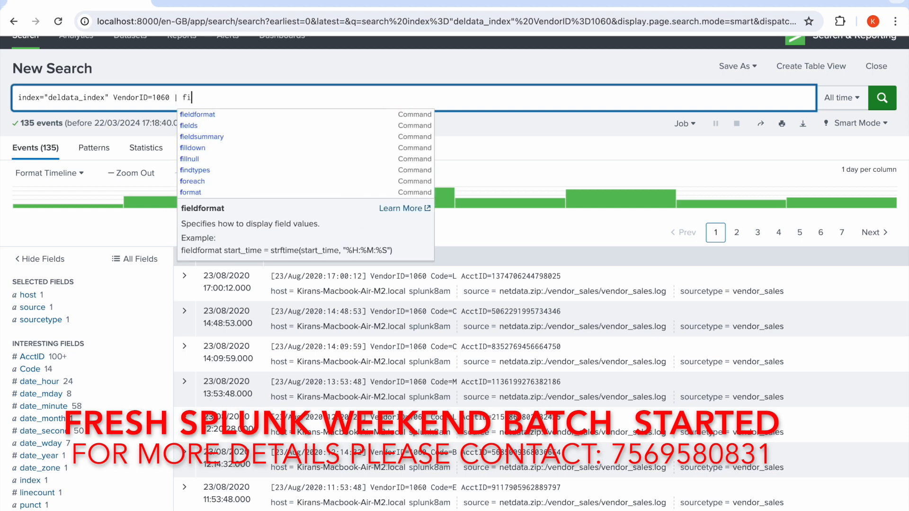
{"action": "type", "text": "elds"}
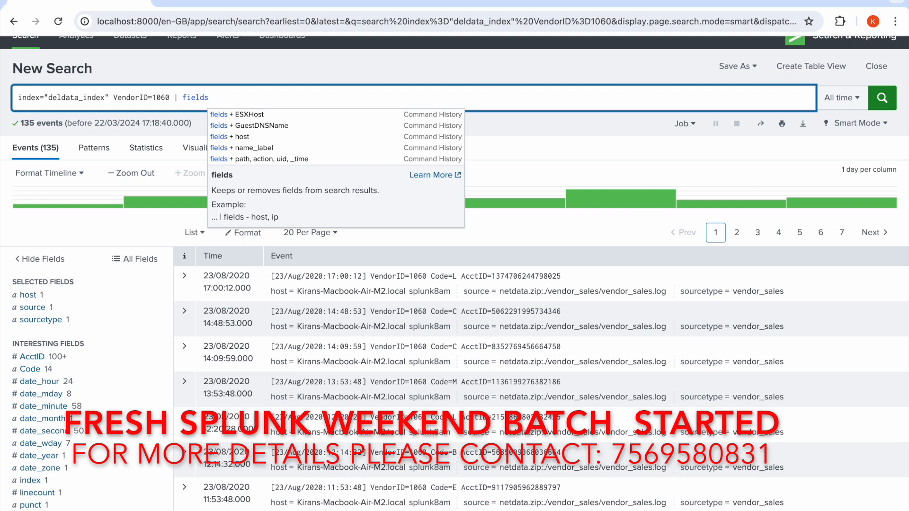
{"action": "type", "text": " A"}
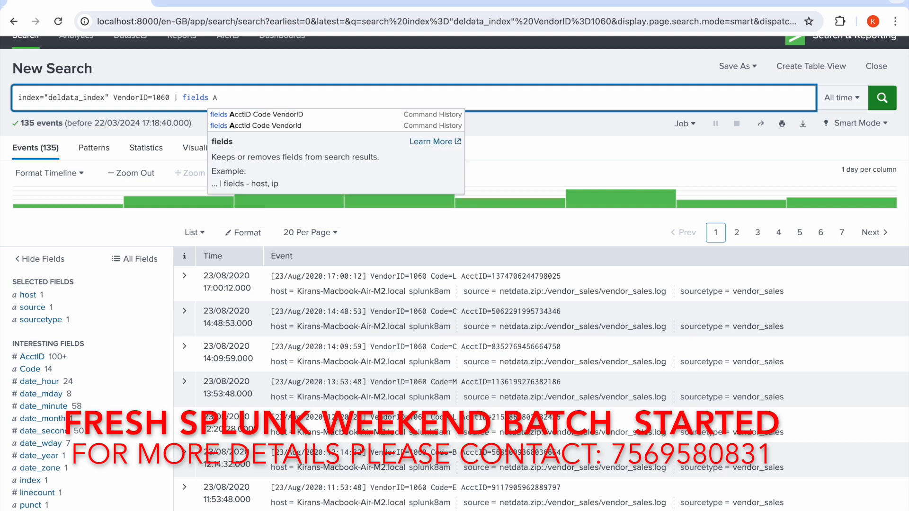
{"action": "left_click", "coordinate": [260, 115]}
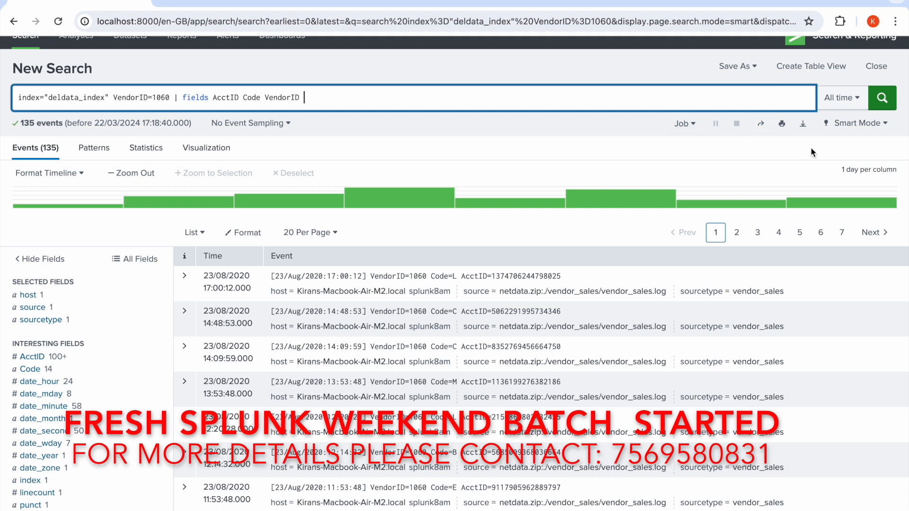
{"action": "left_click", "coordinate": [883, 98]}
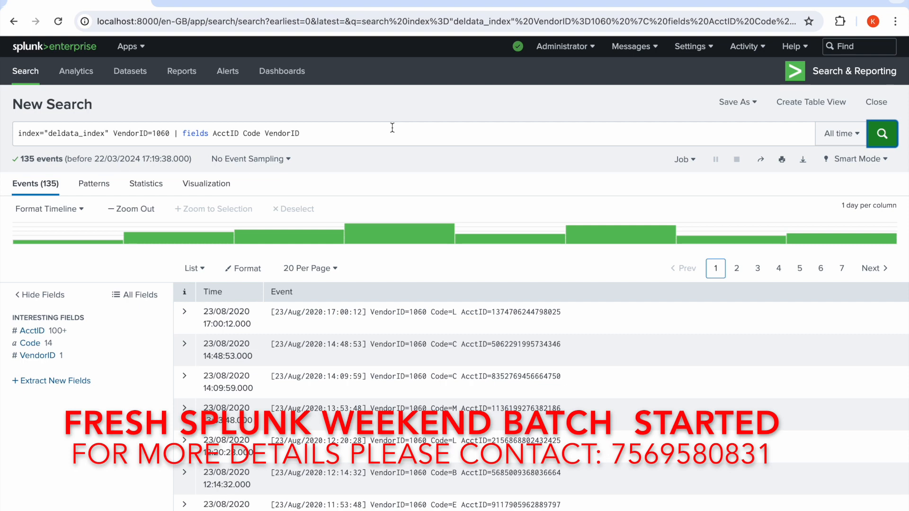
Try to delete the VendorID=1060 events by adding the delete command after the fields command and running the search.
{"action": "left_click", "coordinate": [383, 129]}
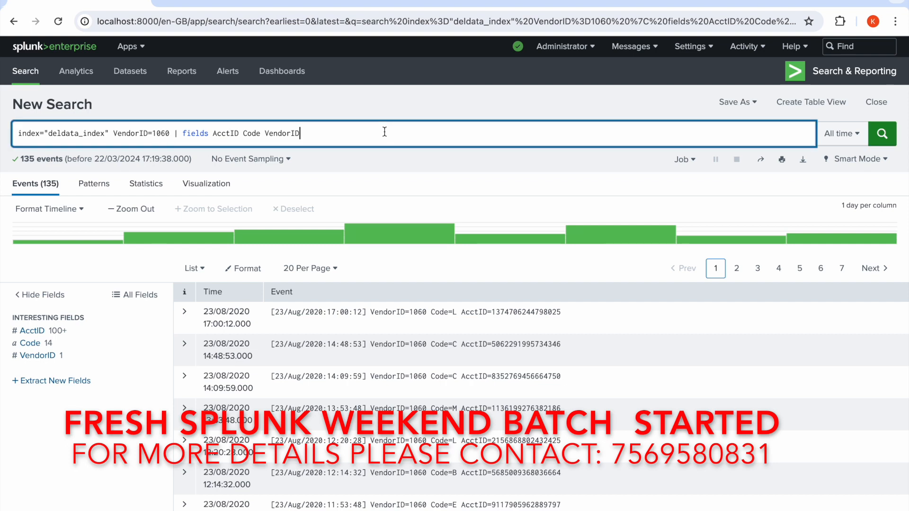
{"action": "type", "text": "| "}
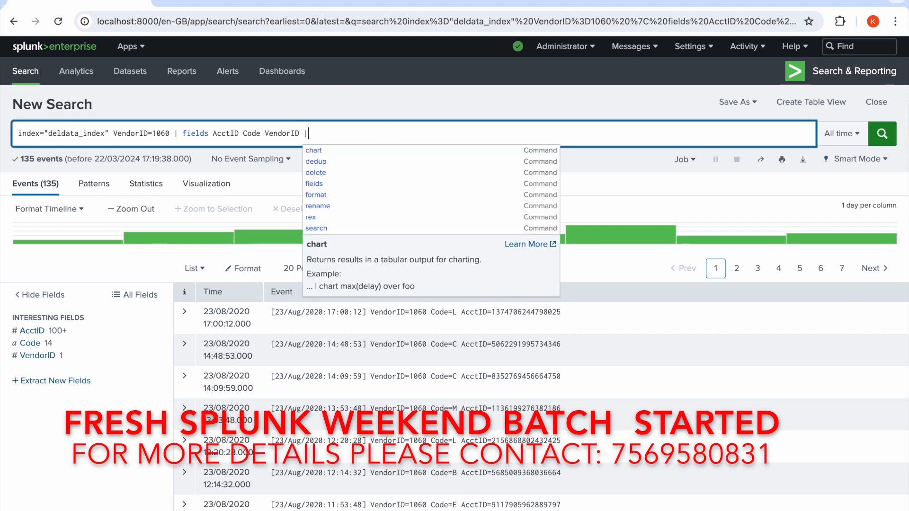
{"action": "type", "text": "delete"}
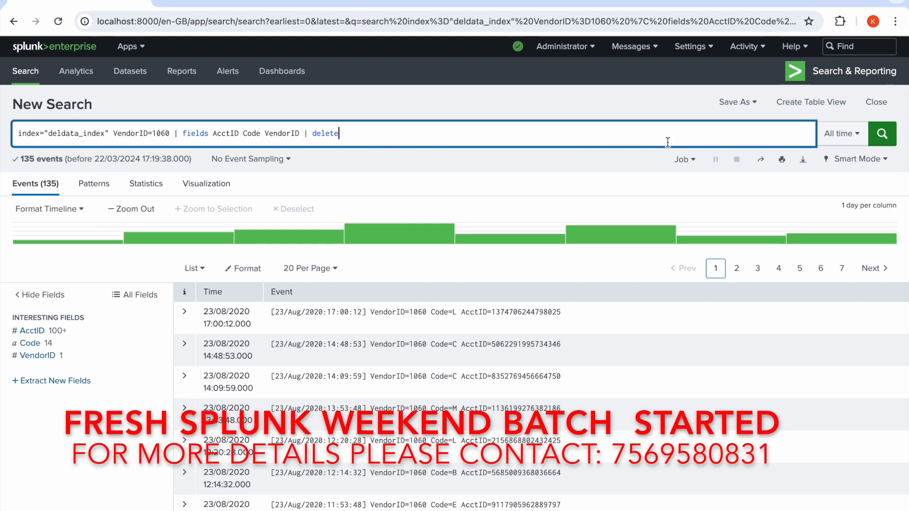
{"action": "left_click", "coordinate": [884, 136]}
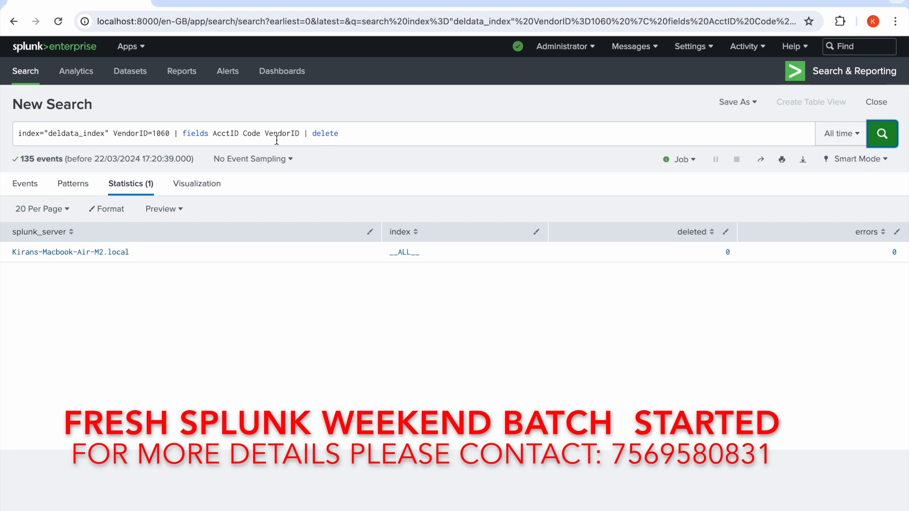
Reduce the query to index="deldata_index", run it and look through the returned events.
{"action": "left_click_drag", "start_coordinate": [113, 133], "coordinate": [366, 139]}
{"action": "key", "text": "BackSpace"}
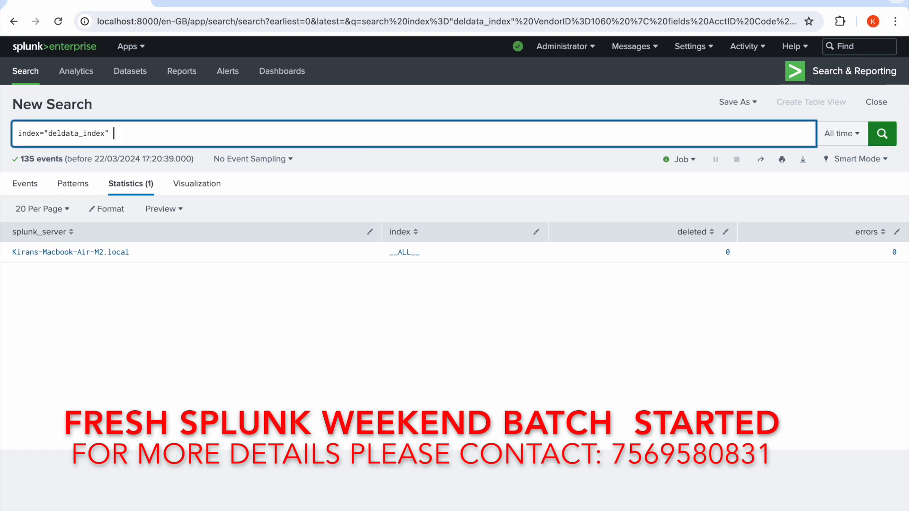
{"action": "left_click", "coordinate": [882, 142]}
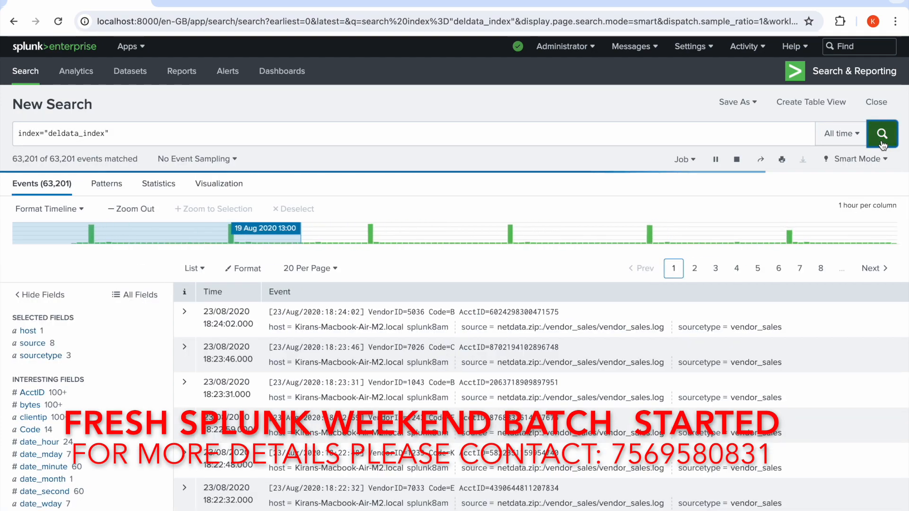
{"action": "scroll", "coordinate": [237, 451], "scroll_direction": "down", "scroll_amount": 10}
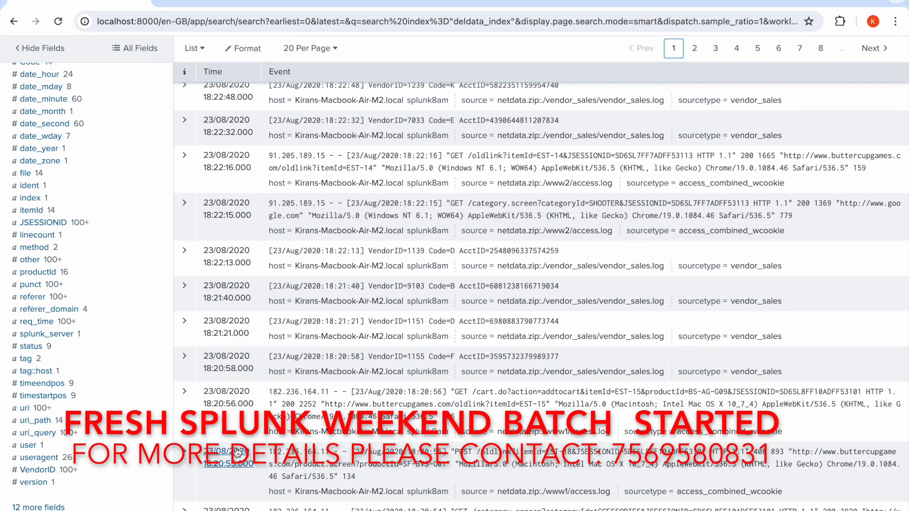
{"action": "scroll", "coordinate": [237, 452], "scroll_direction": "up", "scroll_amount": 10}
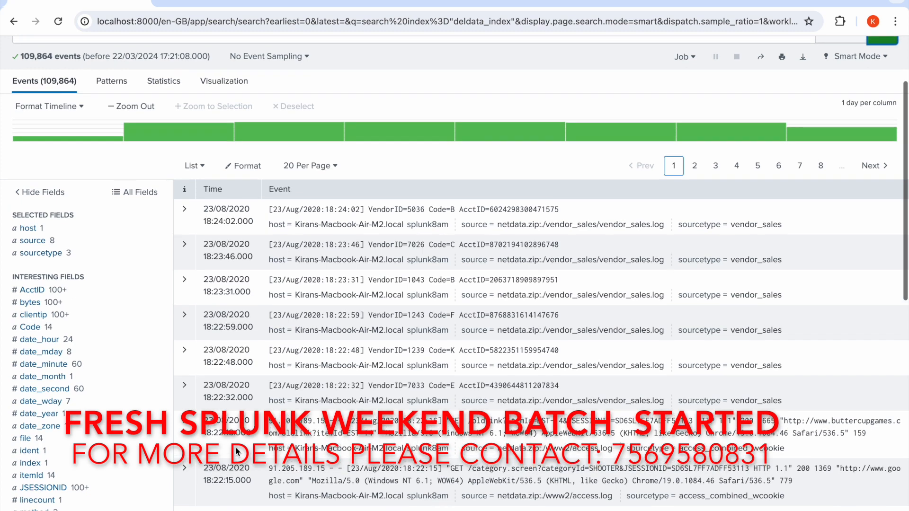
Inspect the value summaries of the Code and AcctID fields across the whole index and close them.
{"action": "left_click", "coordinate": [42, 328]}
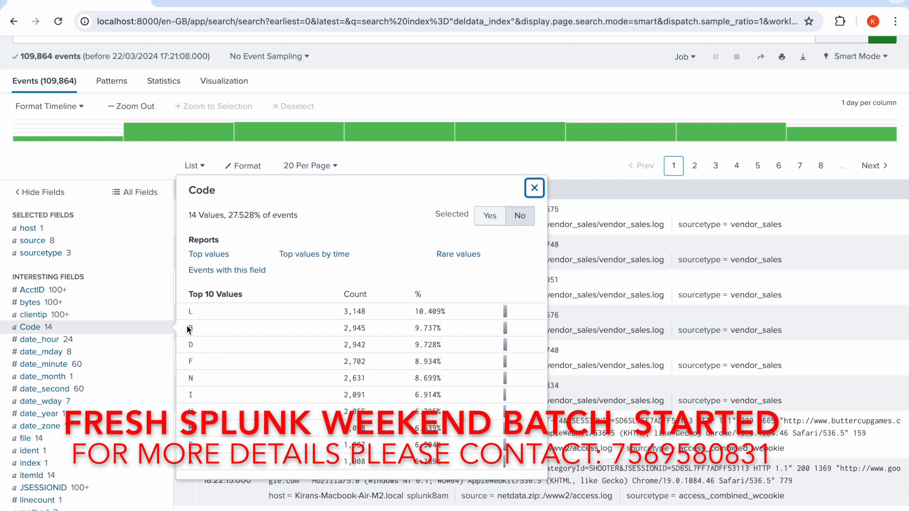
{"action": "left_click", "coordinate": [534, 188]}
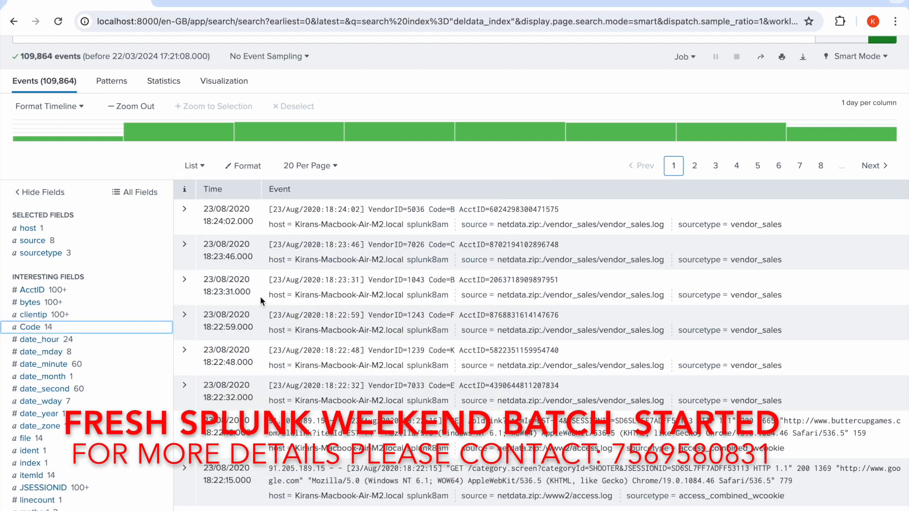
{"action": "left_click", "coordinate": [40, 292]}
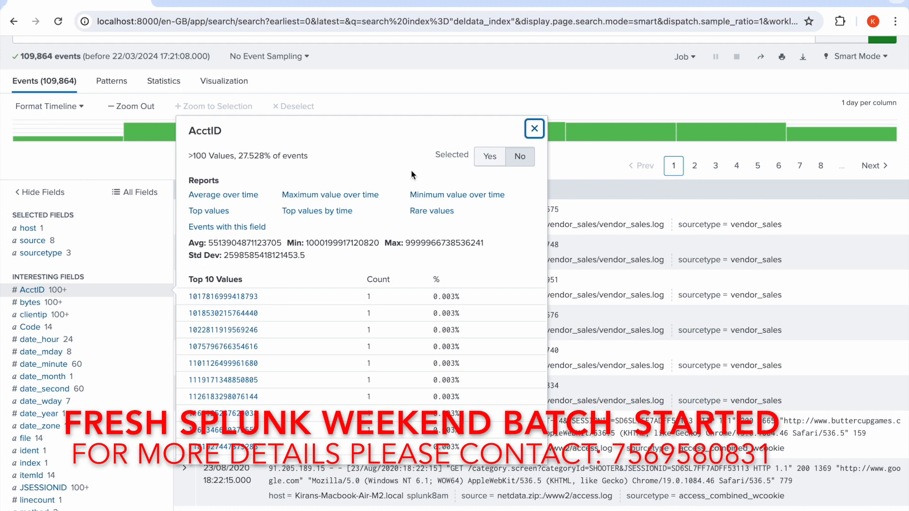
{"action": "left_click", "coordinate": [534, 129]}
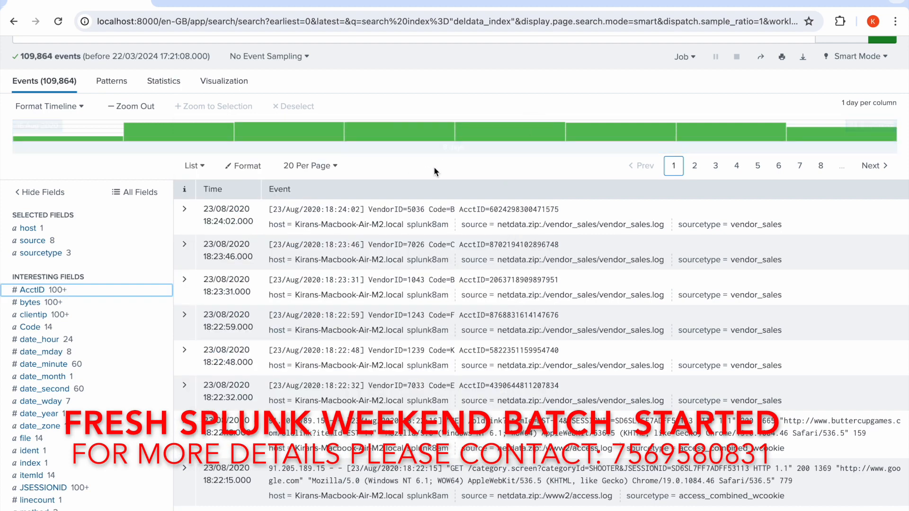
Filter the index="deldata_index" search to VendorID 7014 from the VendorID field's top values.
{"action": "scroll", "coordinate": [426, 252], "scroll_direction": "up", "scroll_amount": 3}
{"action": "scroll", "coordinate": [427, 252], "scroll_direction": "down", "scroll_amount": 10}
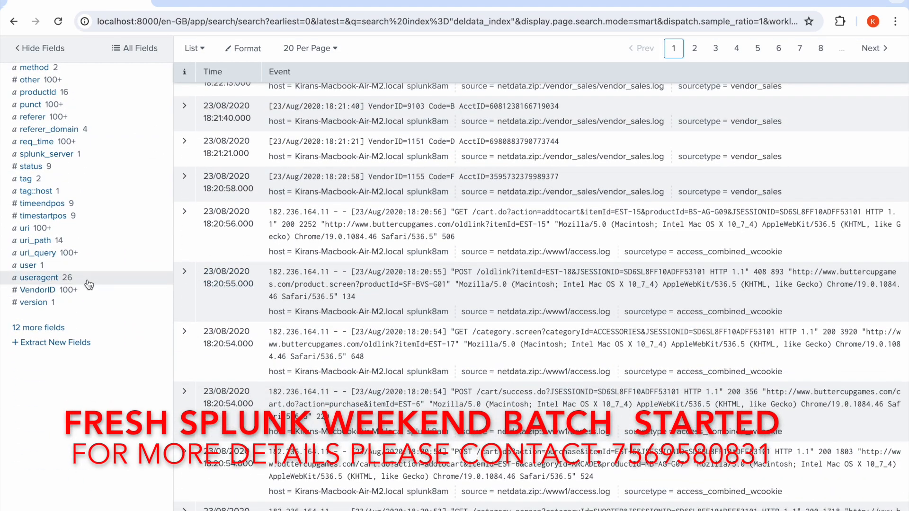
{"action": "left_click", "coordinate": [71, 293]}
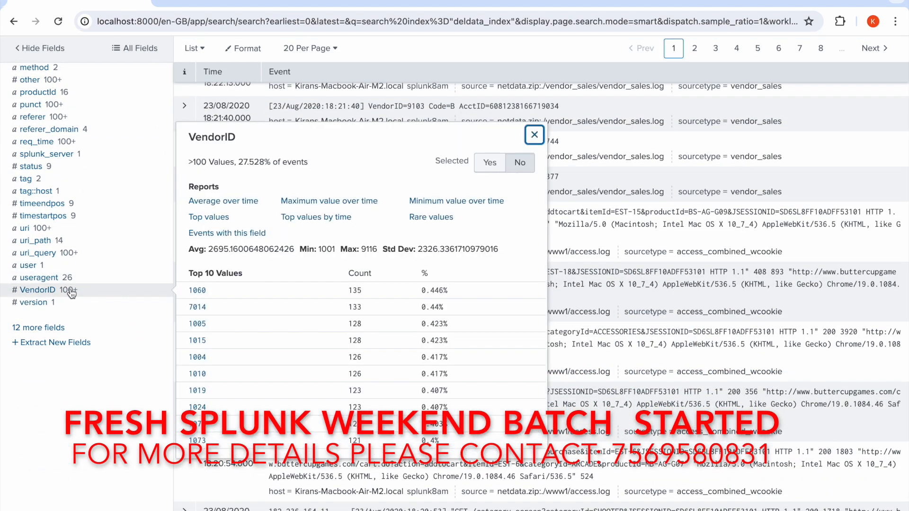
{"action": "left_click", "coordinate": [196, 308]}
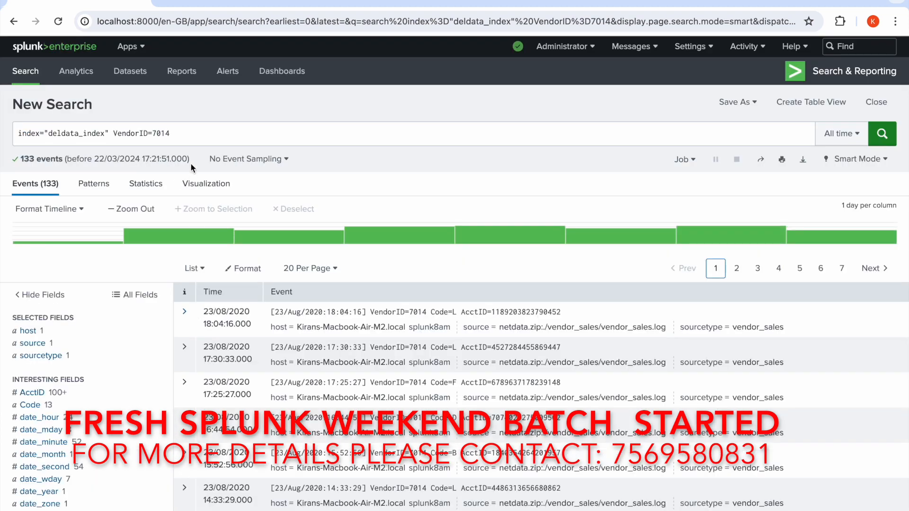
Extend the VendorID=7014 query with a pipe to eval AcctID=Code+AcctID.
{"action": "left_click", "coordinate": [198, 137]}
{"action": "type", "text": "| eva"}
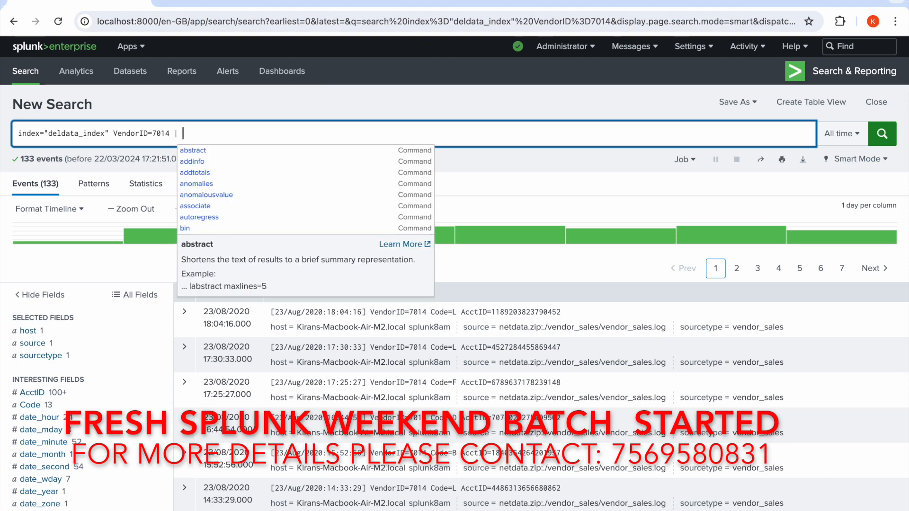
{"action": "type", "text": "l"}
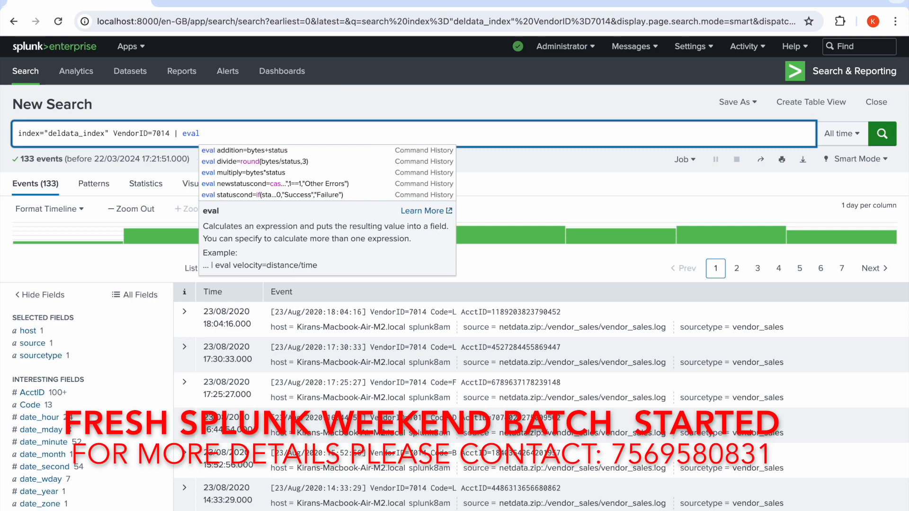
{"action": "type", "text": " Ac"}
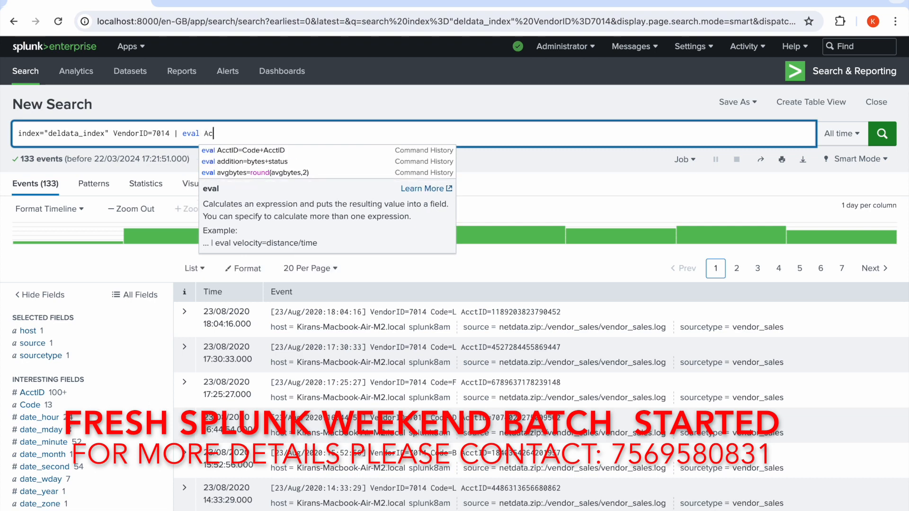
{"action": "type", "text": "tI"}
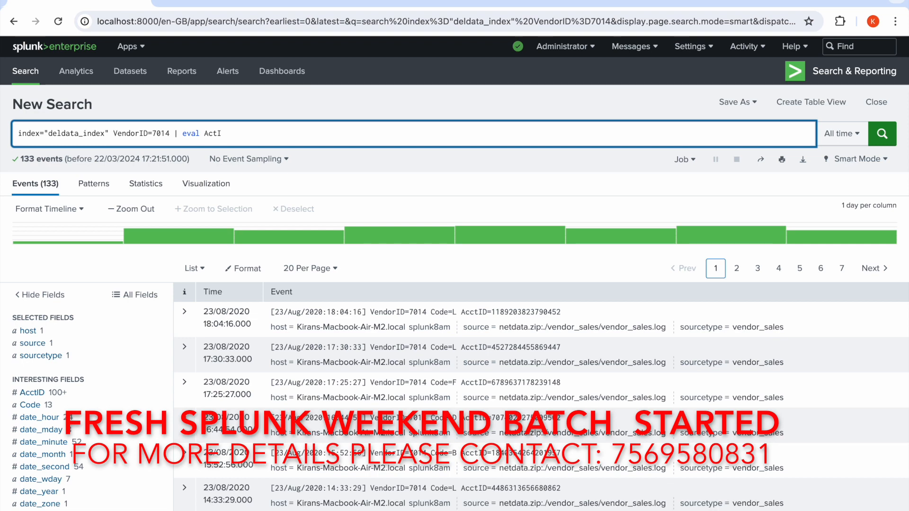
{"action": "key", "text": "BackSpace"}
{"action": "key", "text": "BackSpace"}
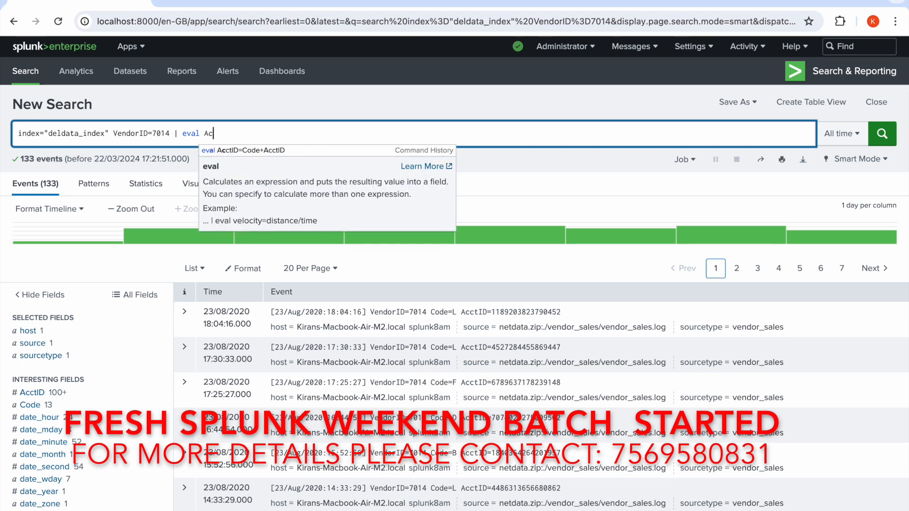
{"action": "type", "text": "ctID=Code+AcctID"}
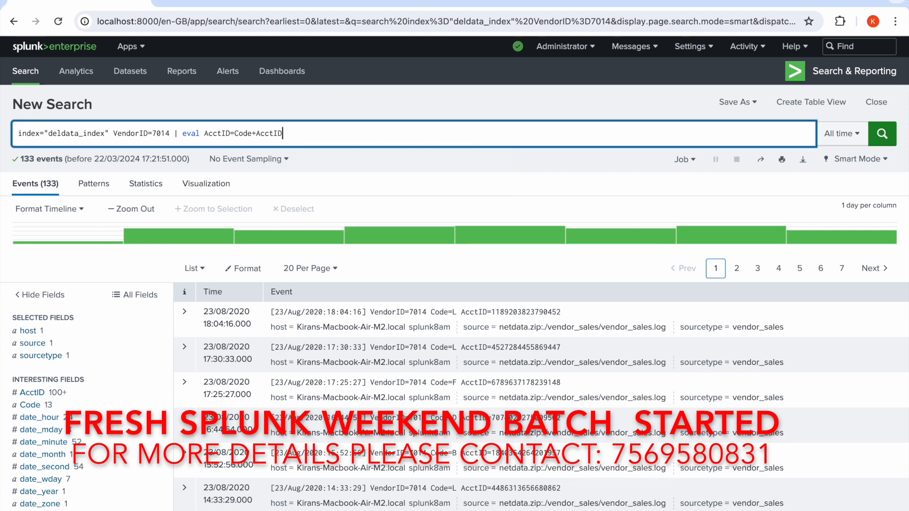
Review the Code and AcctID terms of the eval expression and inspect the Code field's value summary.
{"action": "double_click", "coordinate": [244, 133]}
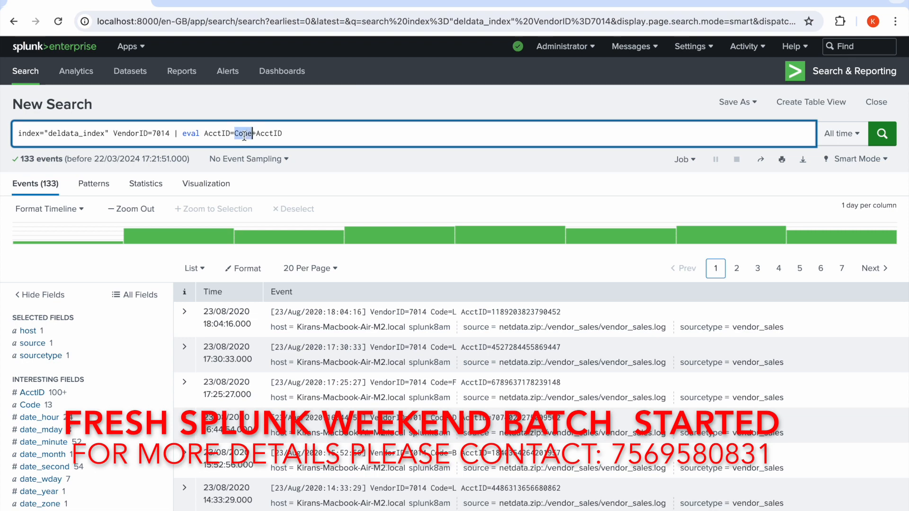
{"action": "double_click", "coordinate": [273, 134]}
{"action": "double_click", "coordinate": [245, 134]}
{"action": "double_click", "coordinate": [265, 135]}
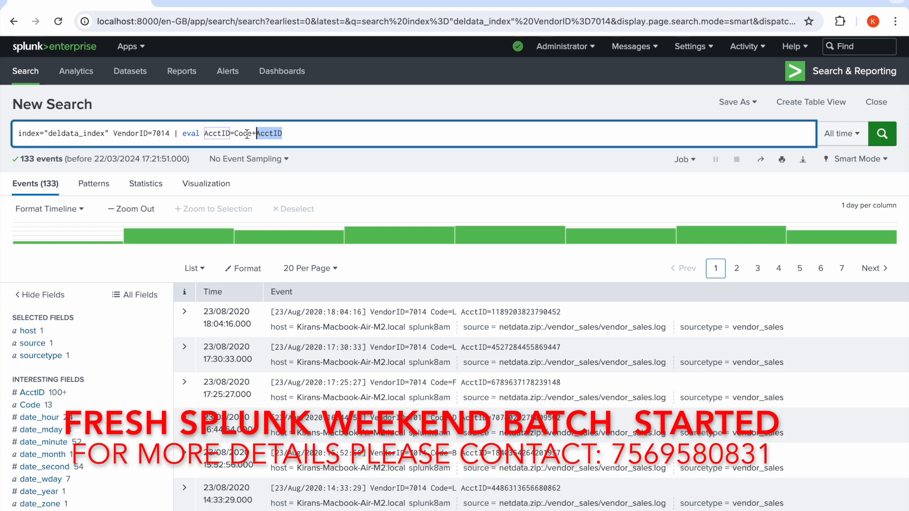
{"action": "double_click", "coordinate": [243, 133]}
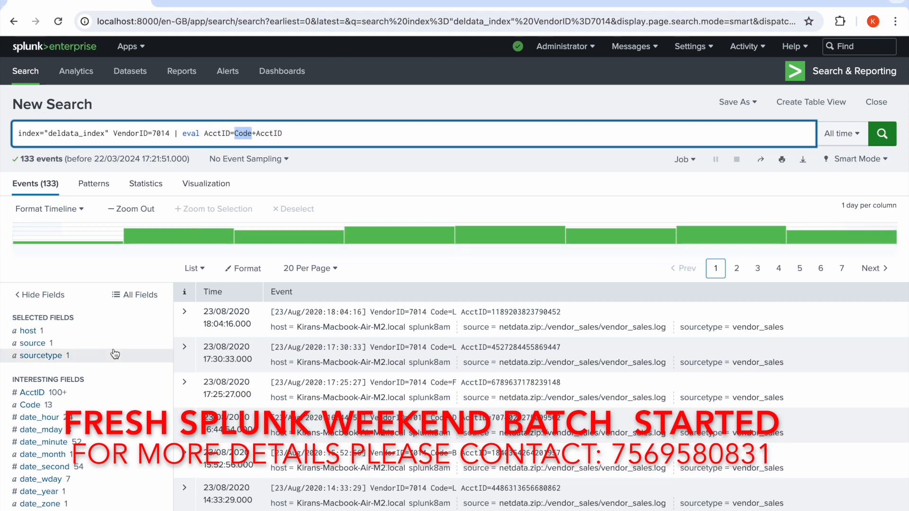
{"action": "left_click", "coordinate": [33, 405]}
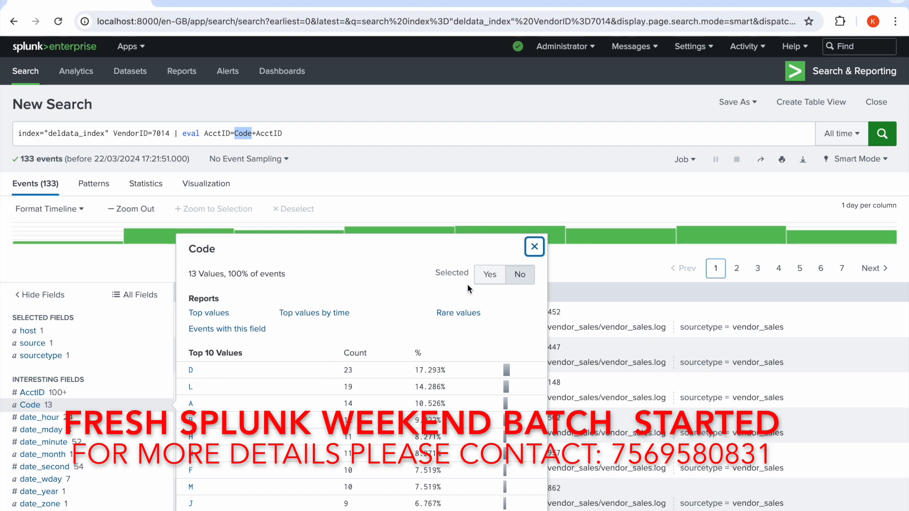
{"action": "left_click", "coordinate": [534, 247]}
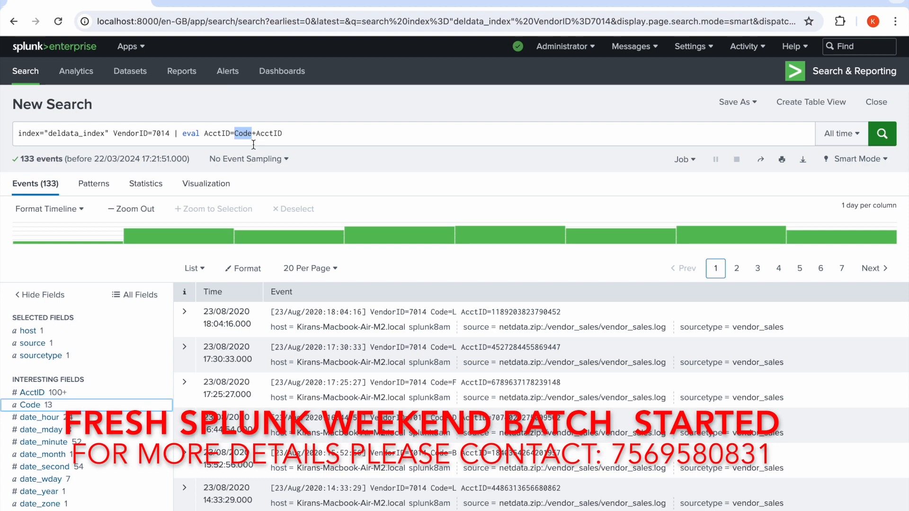
Run the VendorID=7014 search with the eval command and inspect the AcctID field's value summary.
{"action": "left_click", "coordinate": [881, 137]}
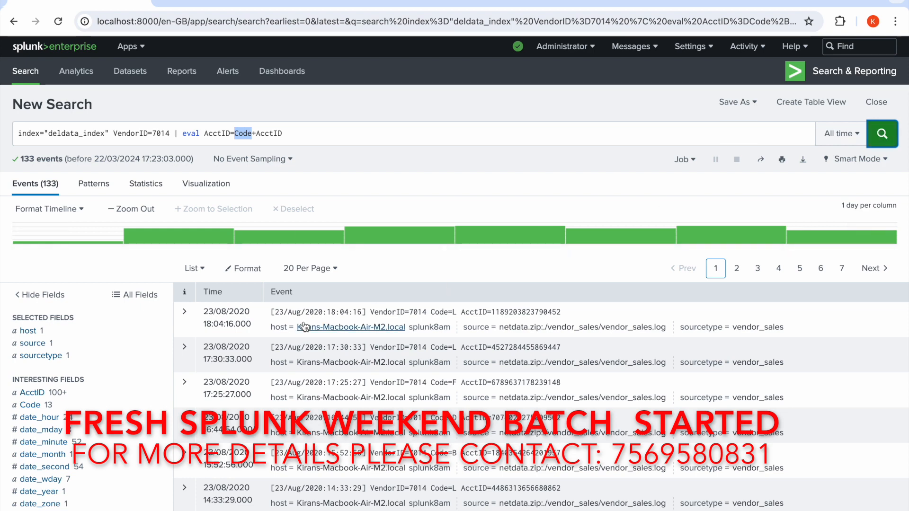
{"action": "left_click", "coordinate": [44, 394]}
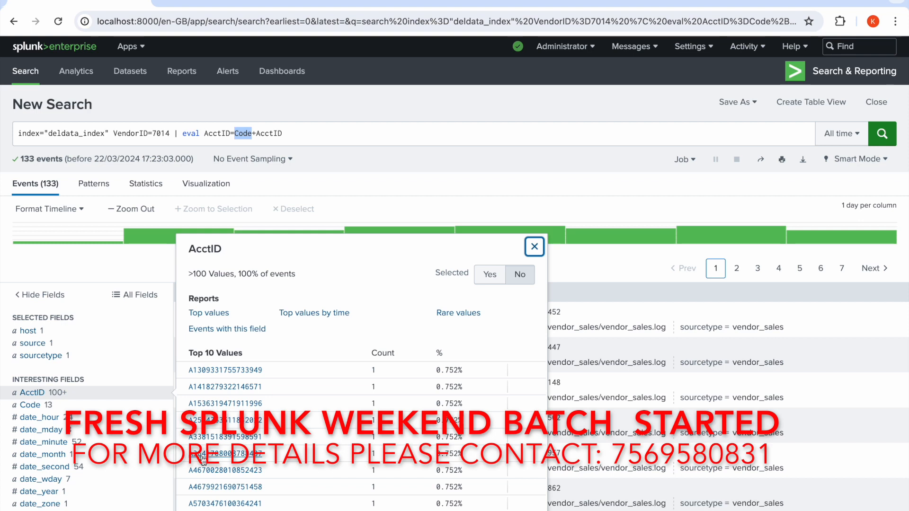
Delete the VendorID=7014 events by adding the delete command after eval and running the search.
{"action": "left_click", "coordinate": [315, 133]}
{"action": "type", "text": "de"}
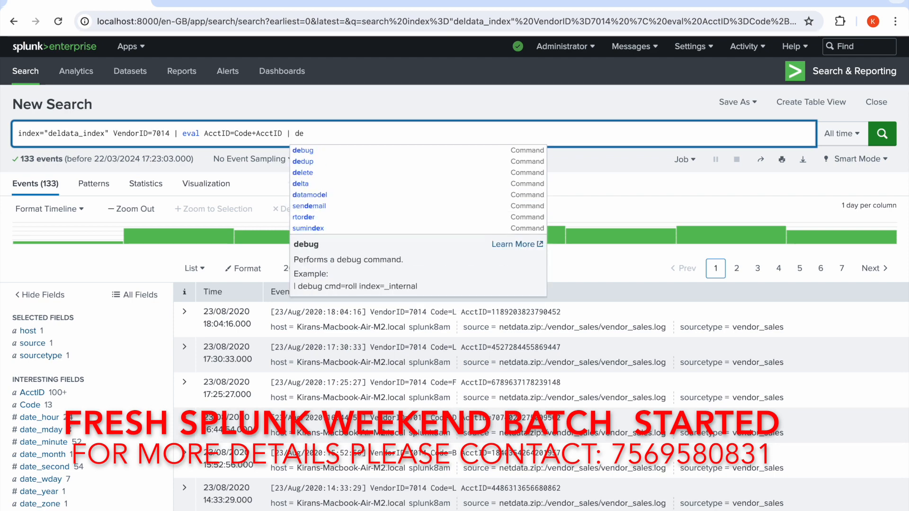
{"action": "type", "text": "lete"}
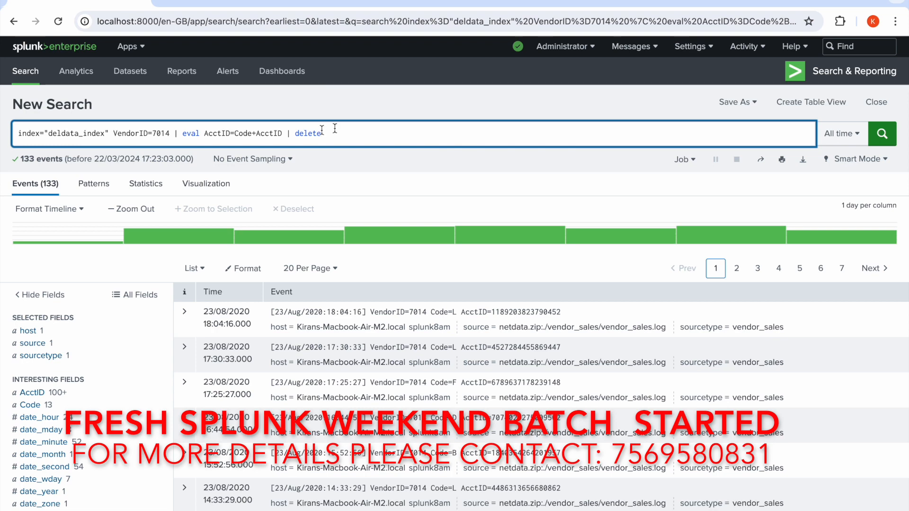
{"action": "left_click", "coordinate": [888, 136]}
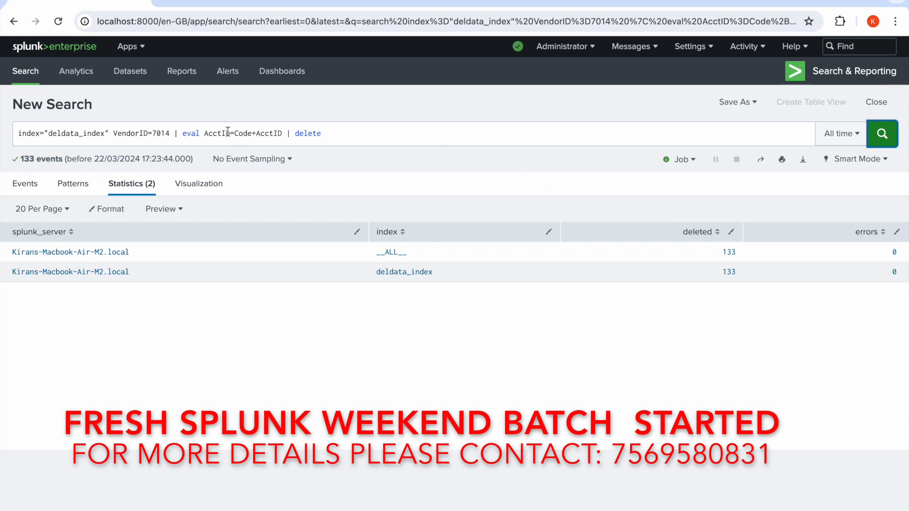
Remove the eval and delete commands from the query and rerun index="deldata_index" VendorID=7014.
{"action": "left_click_drag", "start_coordinate": [175, 131], "coordinate": [384, 134]}
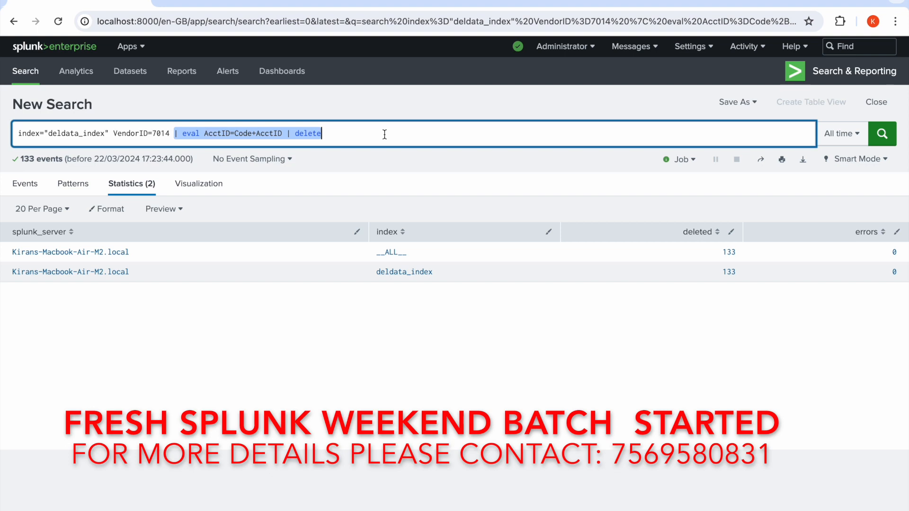
{"action": "key", "text": "BackSpace"}
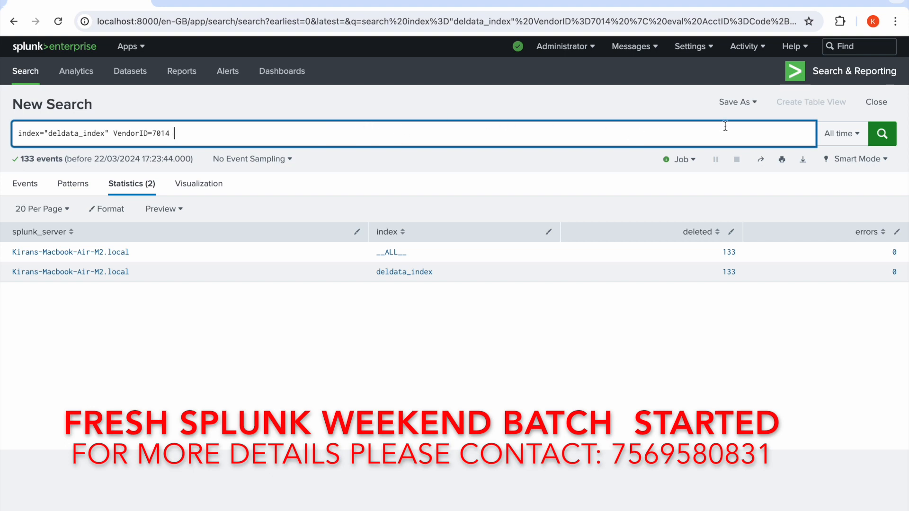
{"action": "left_click", "coordinate": [883, 135]}
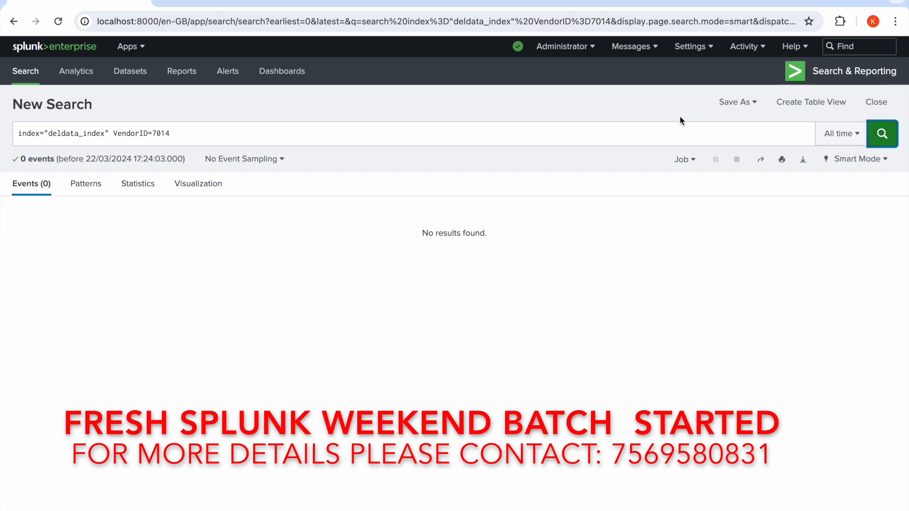
Insert a piped where command before VendorID=7014 in the deldata_index query and run the search.
{"action": "left_click", "coordinate": [113, 133]}
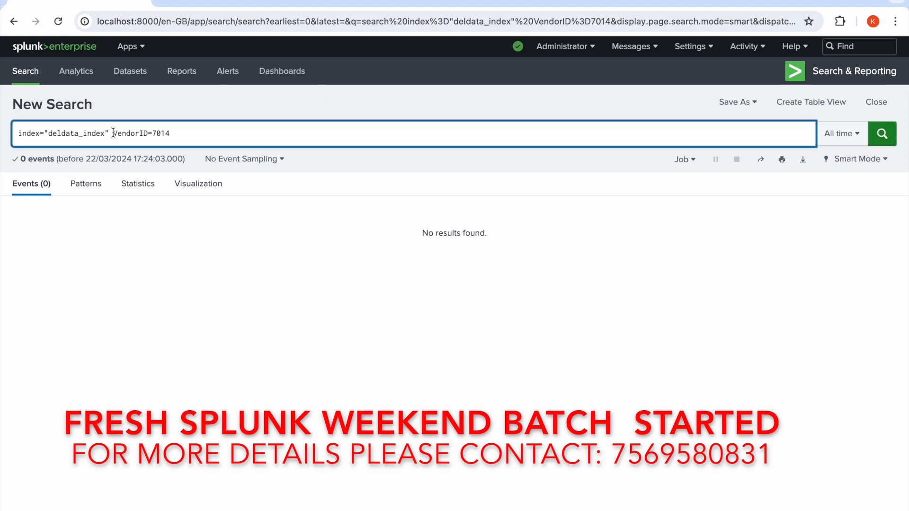
{"action": "type", "text": "| "}
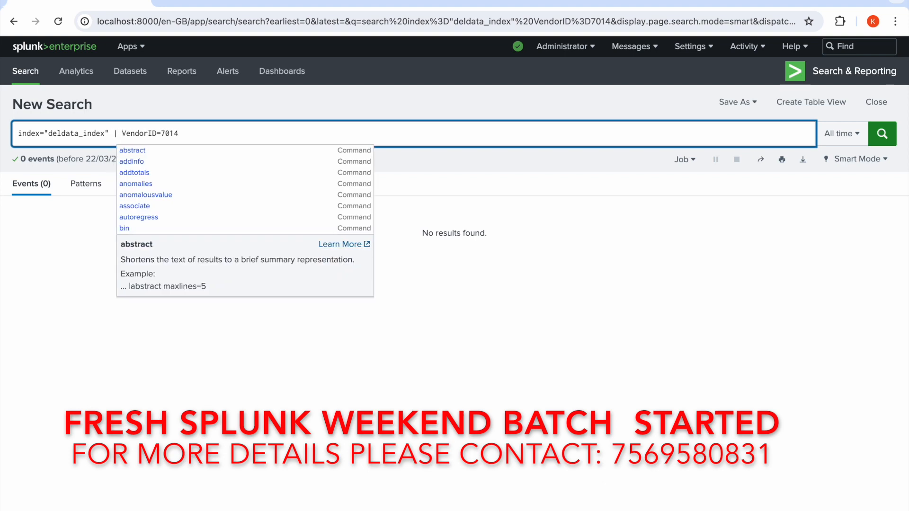
{"action": "type", "text": "where"}
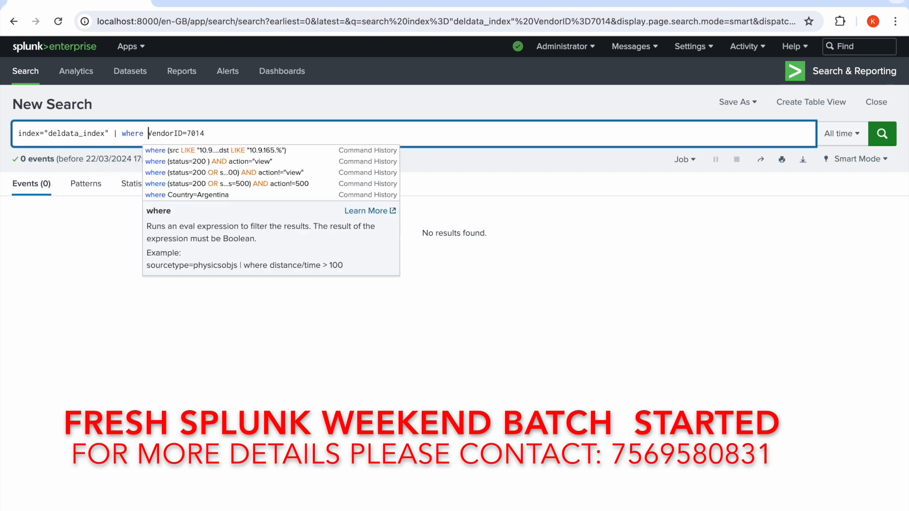
{"action": "left_click", "coordinate": [888, 140]}
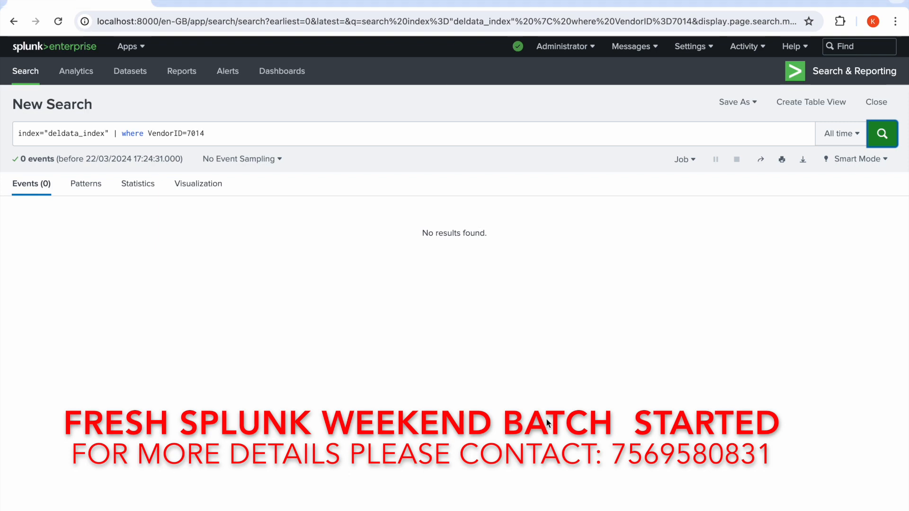
Switch to Terminal and enlarge its text by three zoom levels.
{"action": "mouse_move", "coordinate": [538, 507]}
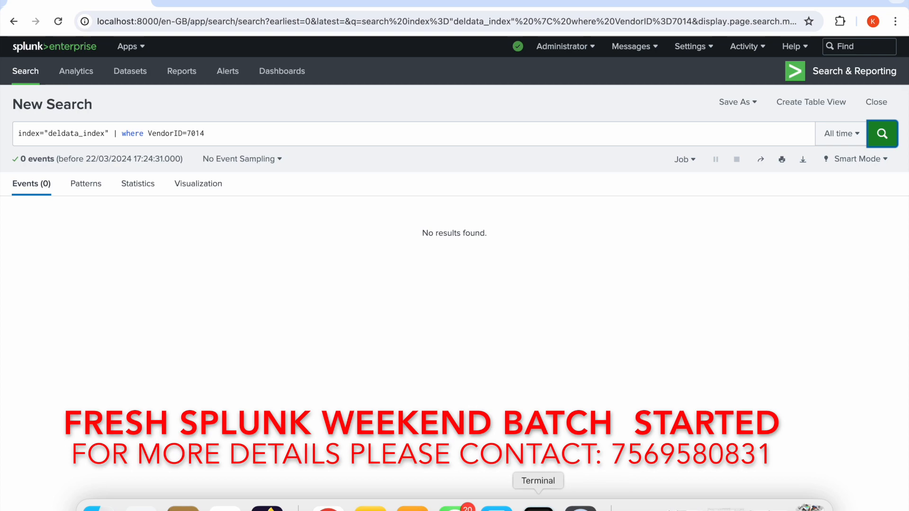
{"action": "left_click", "coordinate": [537, 501]}
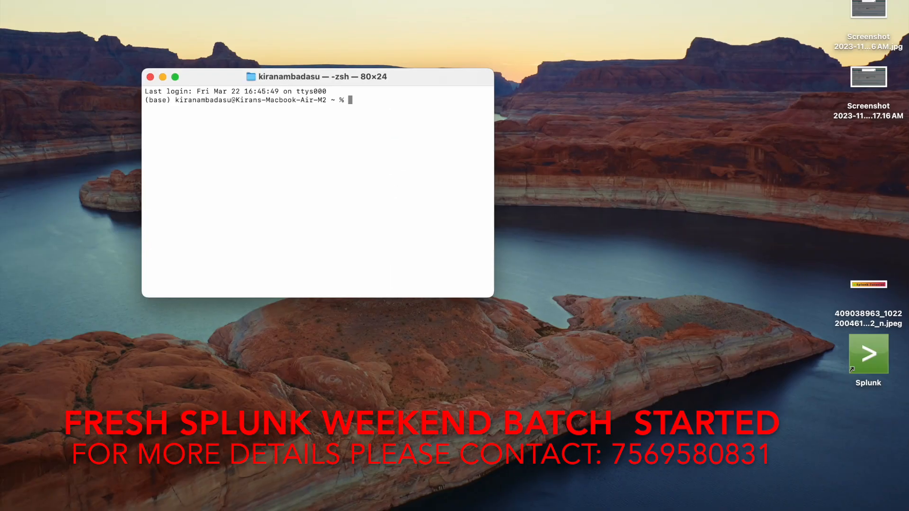
{"action": "key", "text": "super+plus"}
{"action": "key", "text": "super+plus"}
{"action": "key", "text": "super+plus"}
{"action": "key", "text": "super+plus"}
{"action": "key", "text": "super+plus"}
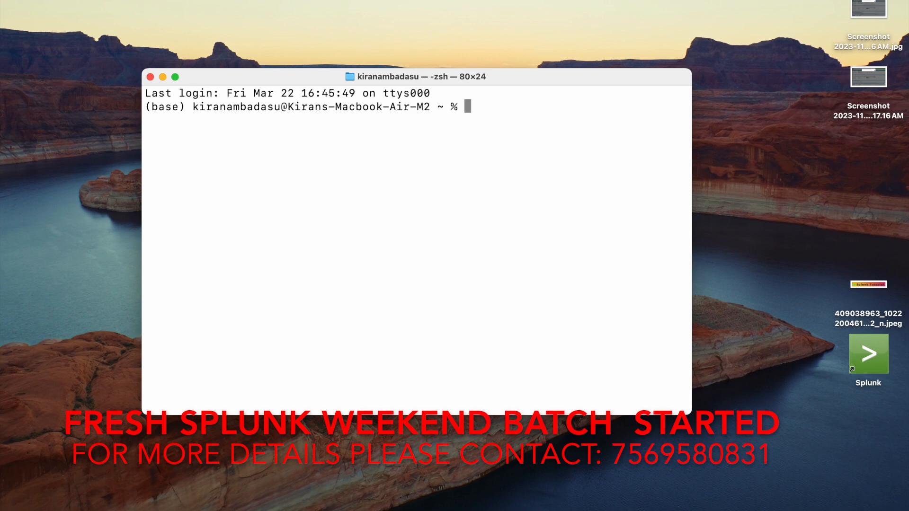
Change to the root directory and list its contents with ls -ltr.
{"action": "type", "text": "cd /"}
{"action": "key", "text": "Return"}
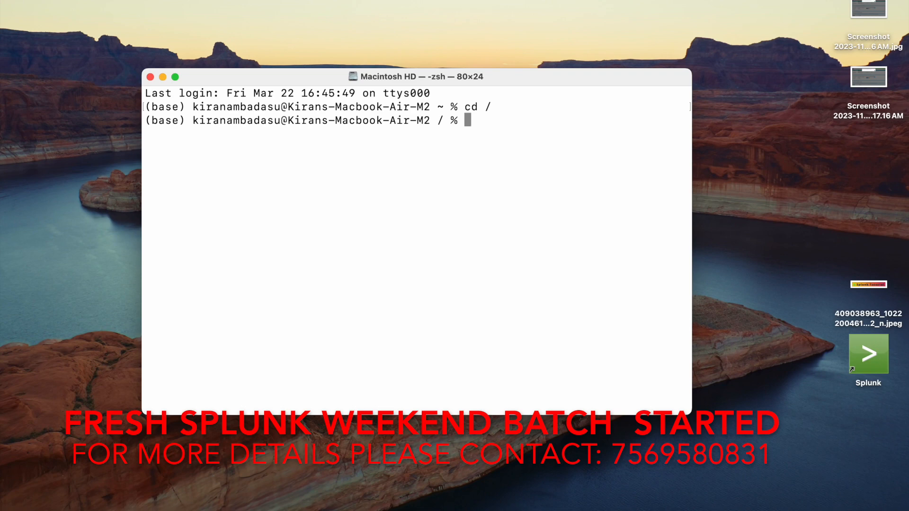
{"action": "type", "text": "ls -ltr"}
{"action": "key", "text": "Return"}
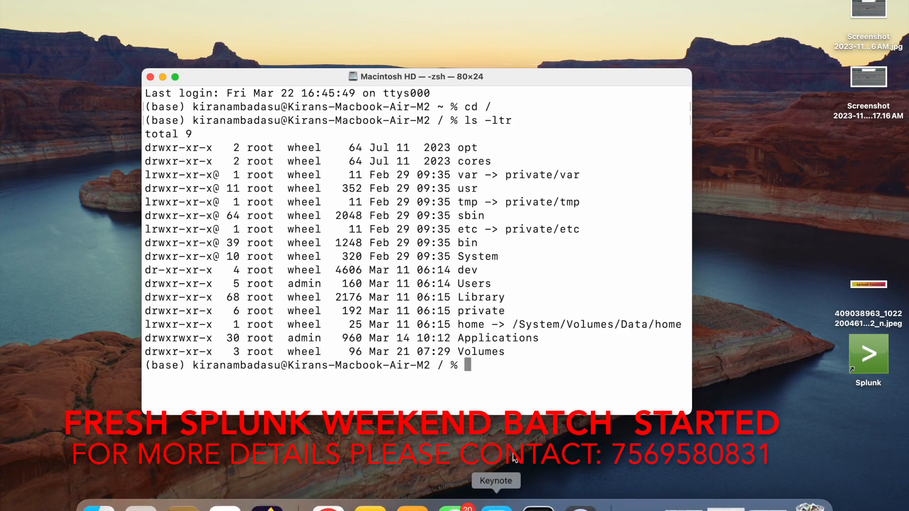
Change into the Applications directory and list its contents with ls -ltr.
{"action": "type", "text": "cd A"}
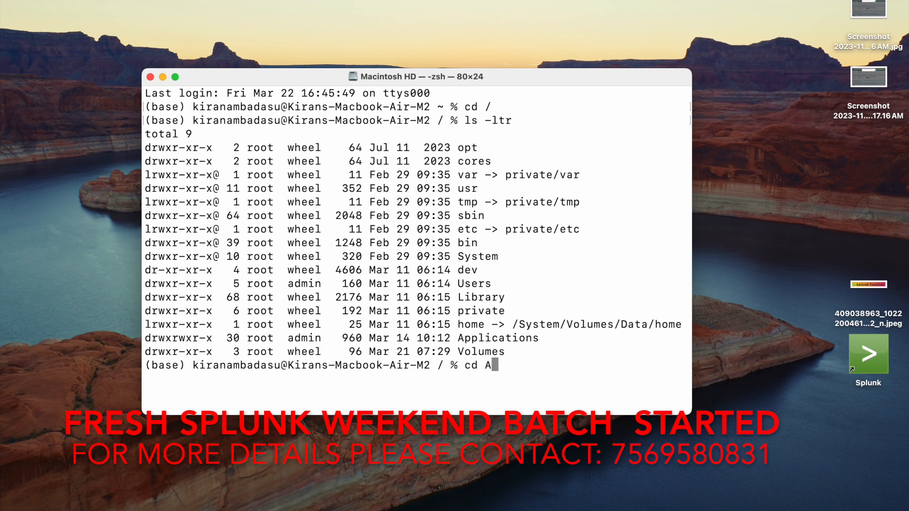
{"action": "type", "text": "pplications"}
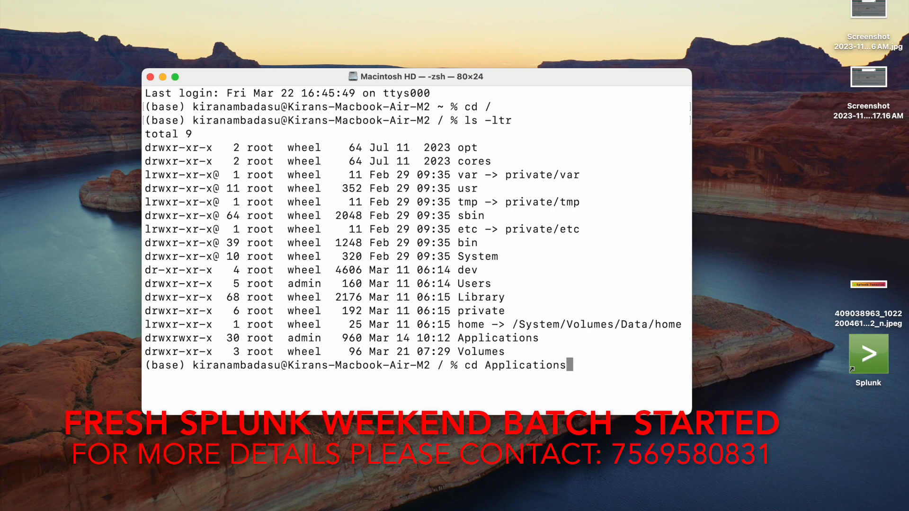
{"action": "key", "text": "Return"}
{"action": "type", "text": "ls -ltr"}
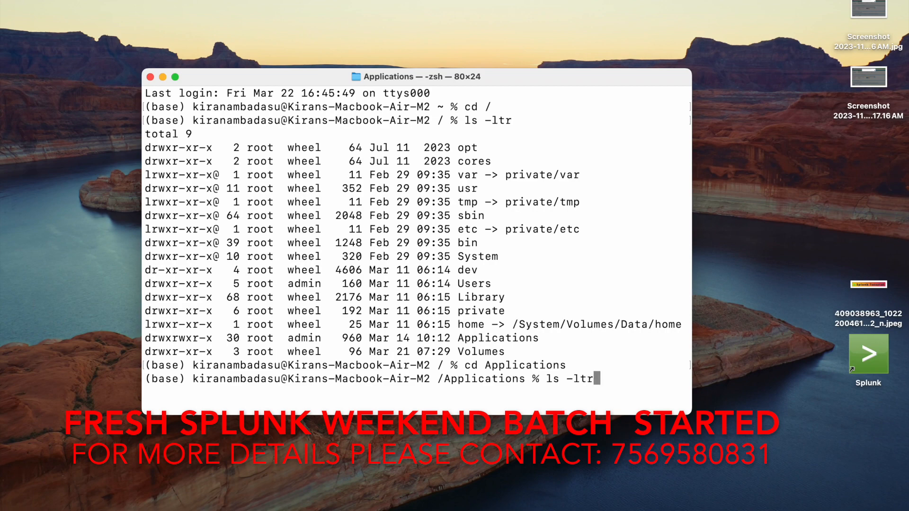
{"action": "key", "text": "Return"}
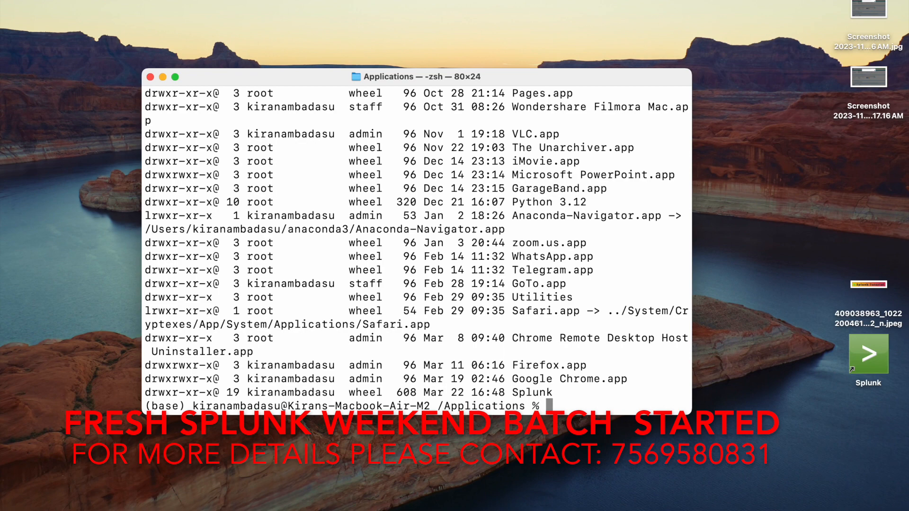
Change into the Splunk directory and from there into its bin folder.
{"action": "type", "text": "cd Splunk"}
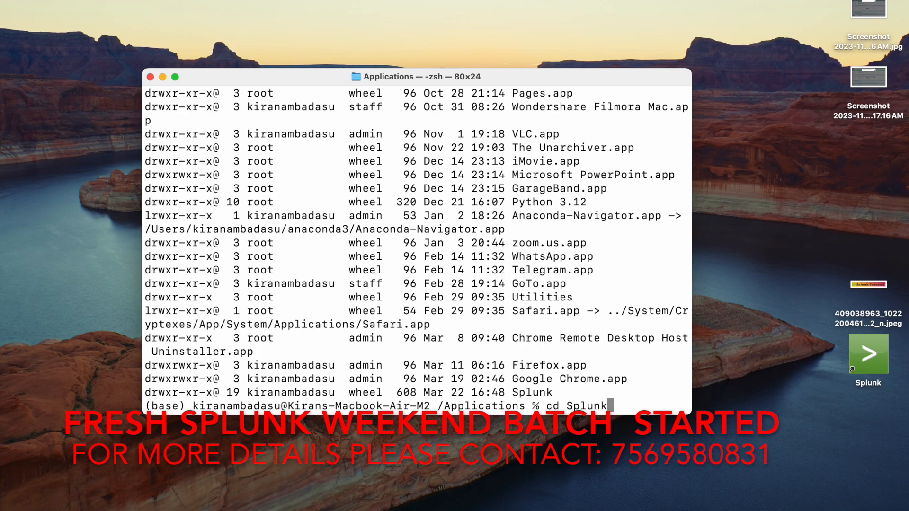
{"action": "key", "text": "Return"}
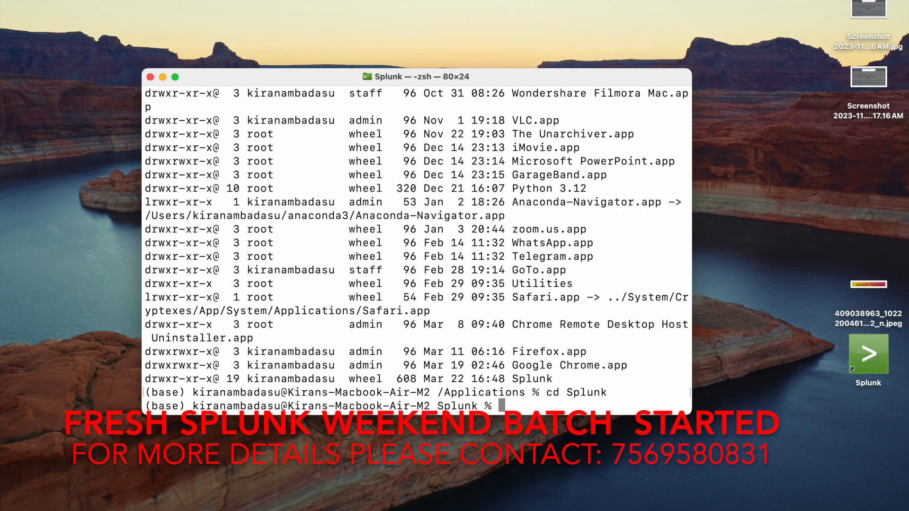
{"action": "type", "text": "cd bin"}
{"action": "key", "text": "Return"}
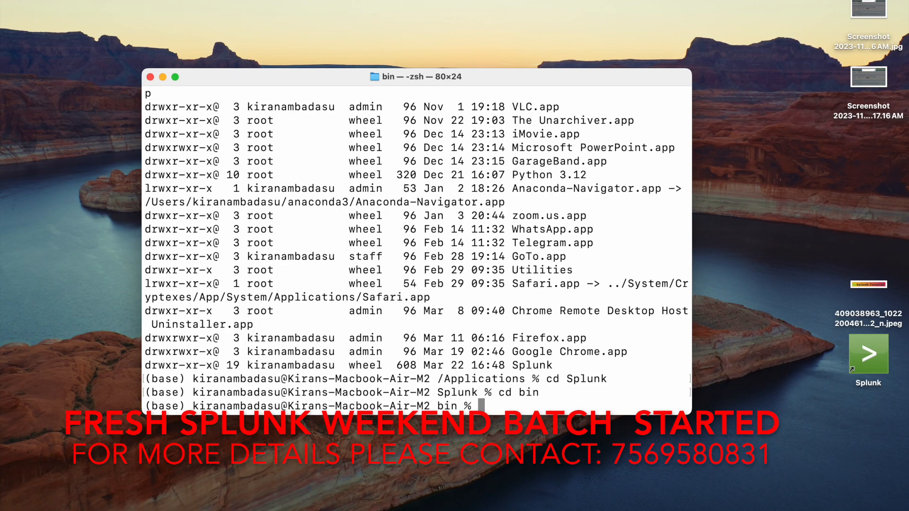
Stop the Splunk server by running ./splunk stop.
{"action": "type", "text": "./splunk stop"}
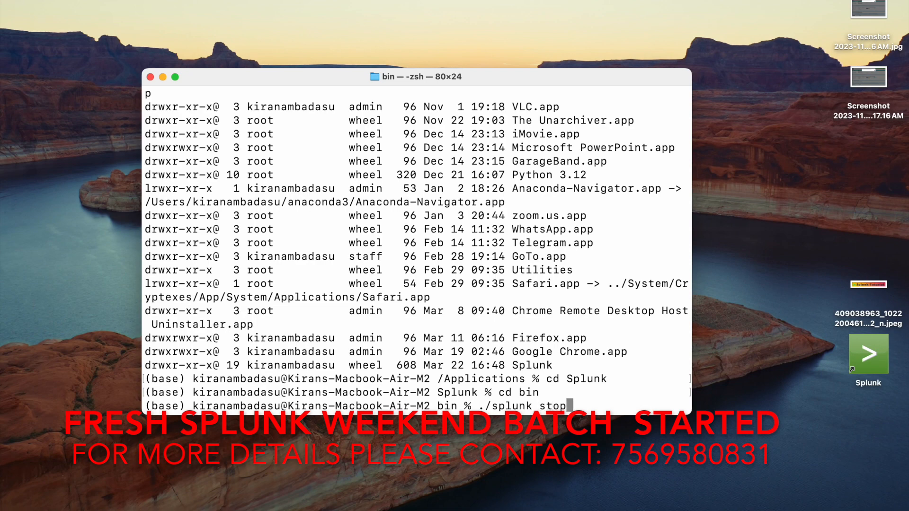
{"action": "key", "text": "Return"}
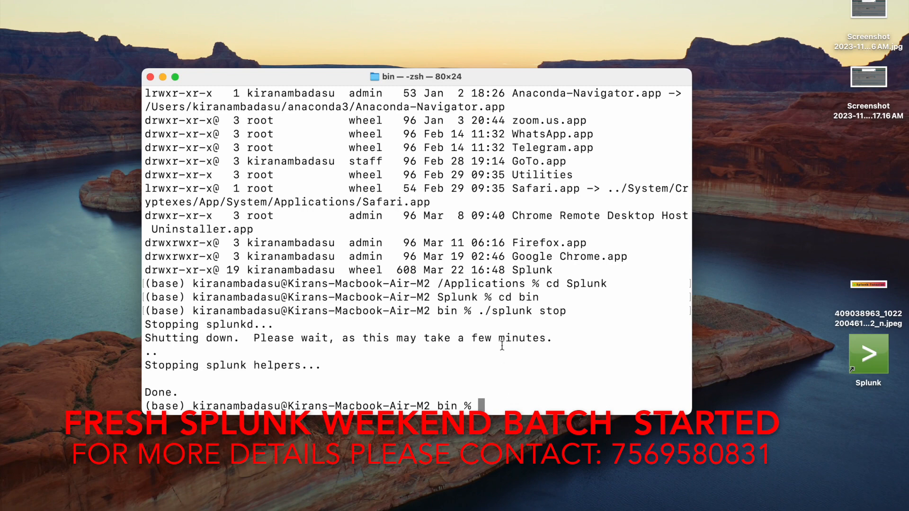
{"action": "scroll", "coordinate": [502, 346], "scroll_direction": "up", "scroll_amount": 5}
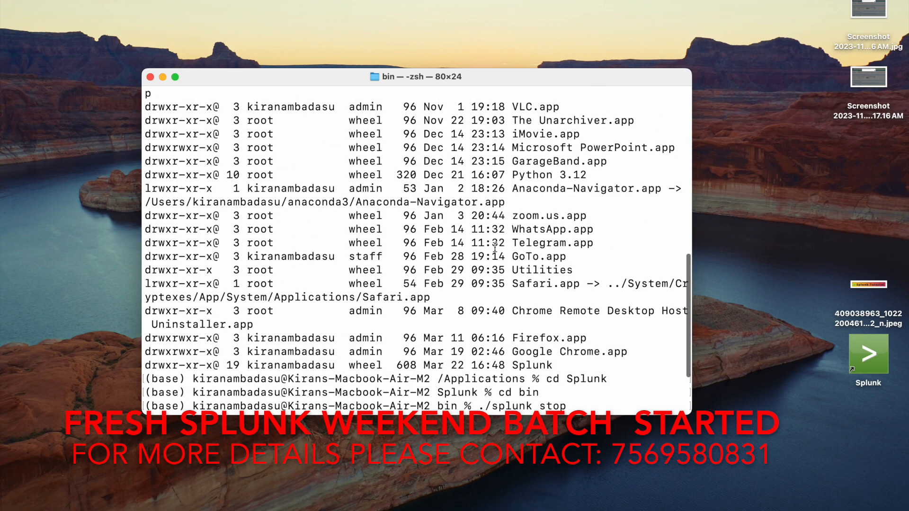
{"action": "scroll", "coordinate": [495, 246], "scroll_direction": "up", "scroll_amount": 3}
{"action": "scroll", "coordinate": [494, 246], "scroll_direction": "up", "scroll_amount": 8}
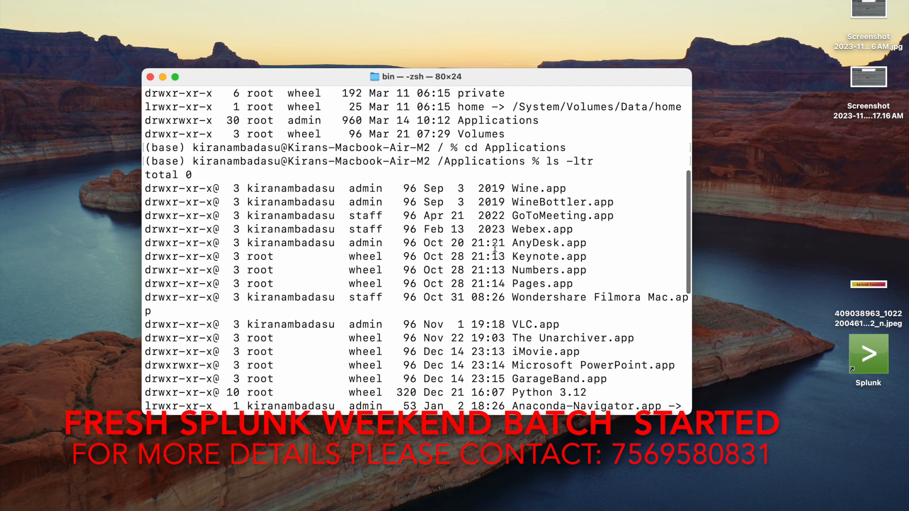
{"action": "scroll", "coordinate": [495, 247], "scroll_direction": "up", "scroll_amount": 4}
{"action": "scroll", "coordinate": [495, 247], "scroll_direction": "down", "scroll_amount": 15}
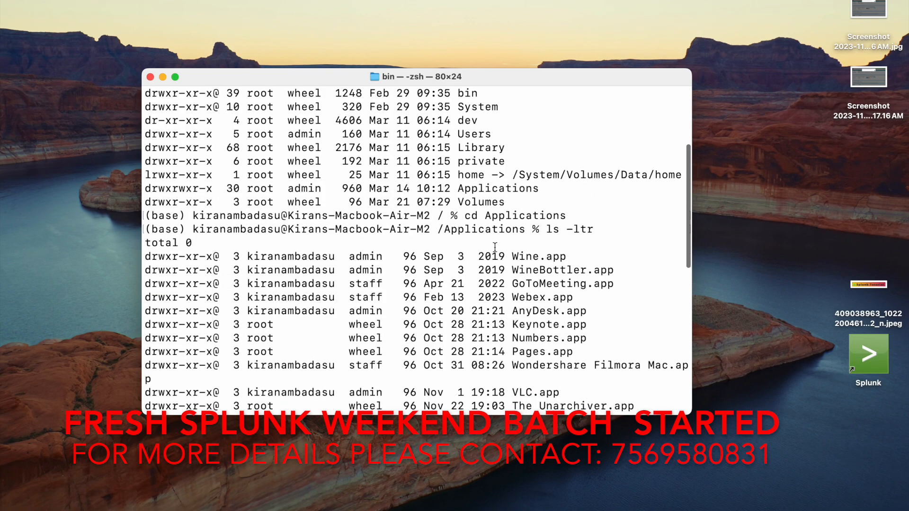
{"action": "mouse_move", "coordinate": [496, 510]}
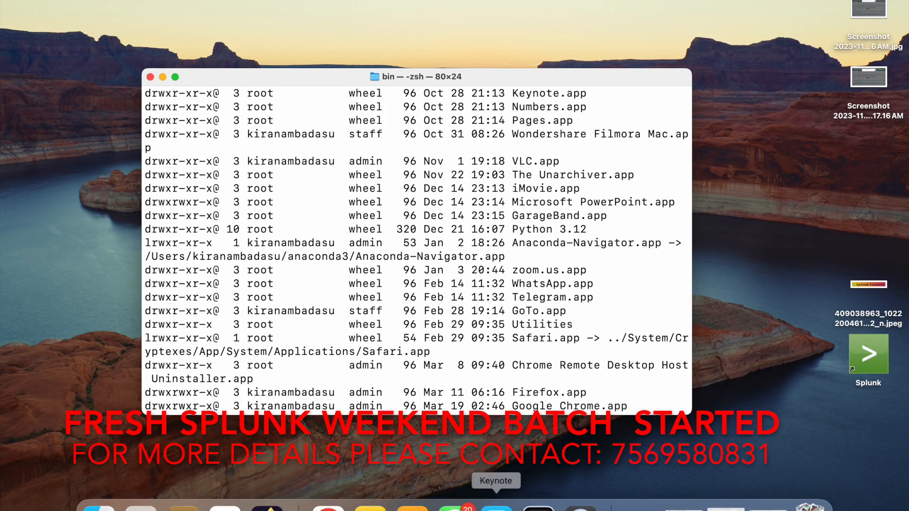
{"action": "scroll", "coordinate": [489, 325], "scroll_direction": "down", "scroll_amount": 6}
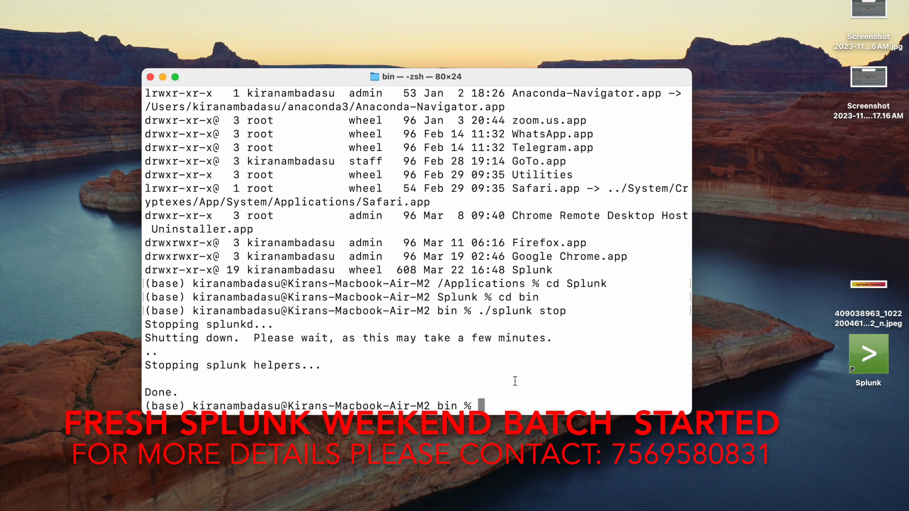
Erase all events from the index by running ./splunk clean eventdata -index deldata_index and confirming with y.
{"action": "type", "text": "./splunk"}
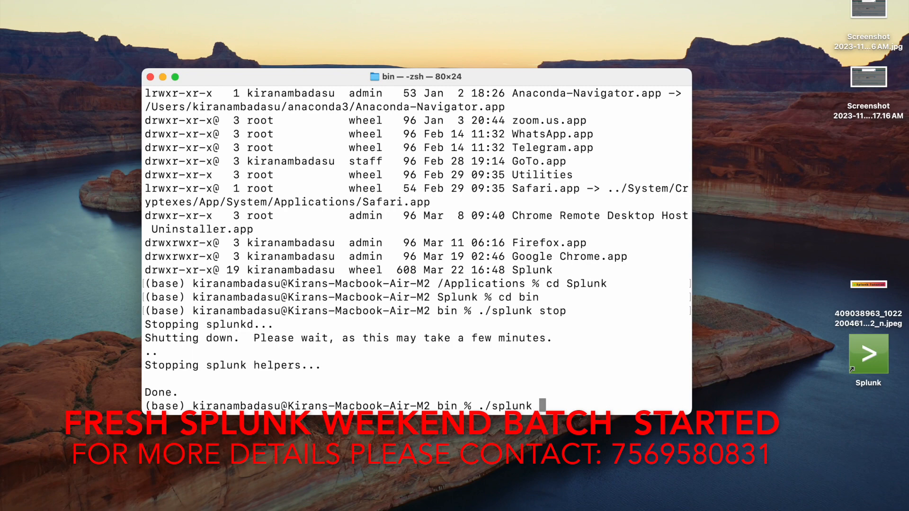
{"action": "type", "text": " clean even"}
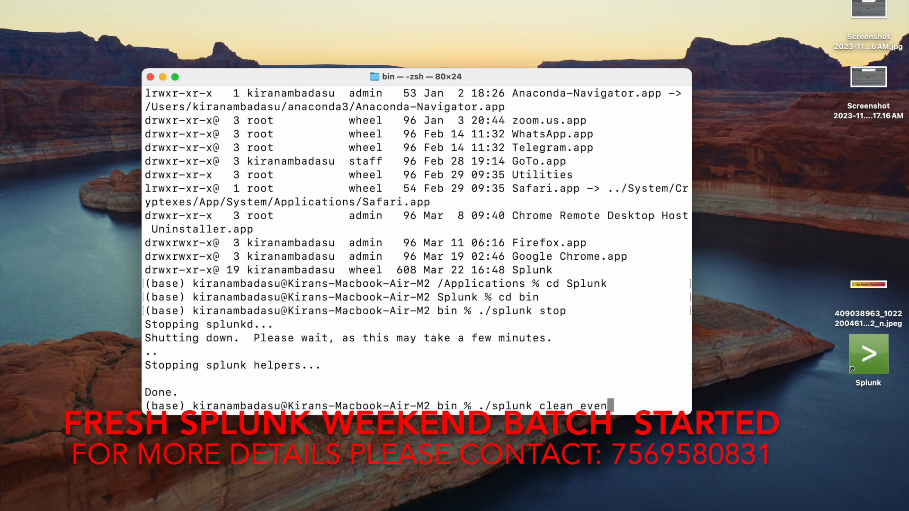
{"action": "type", "text": "tdata -inde"}
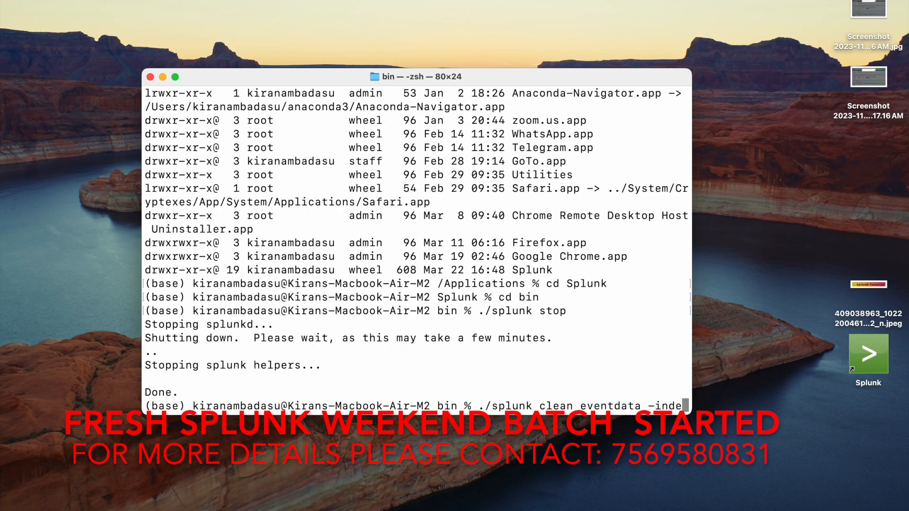
{"action": "type", "text": "x"}
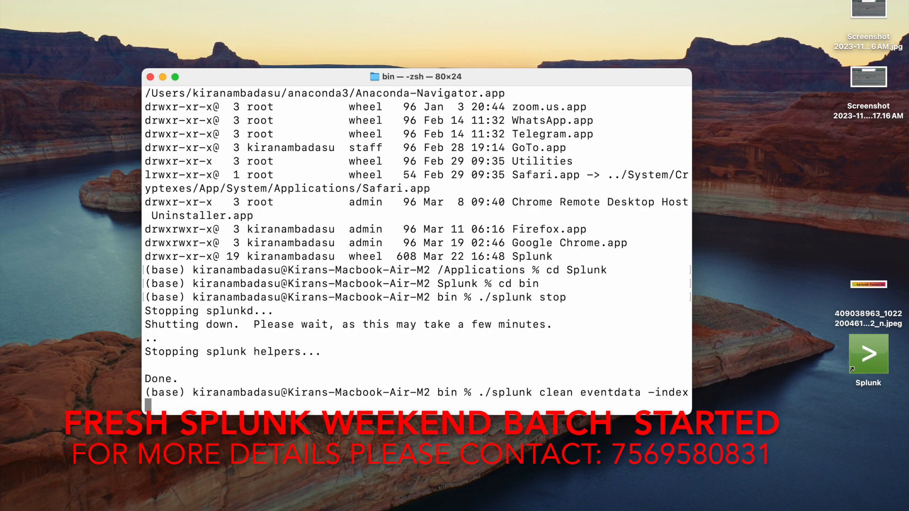
{"action": "key", "text": "BackSpace"}
{"action": "type", "text": "x deldata"}
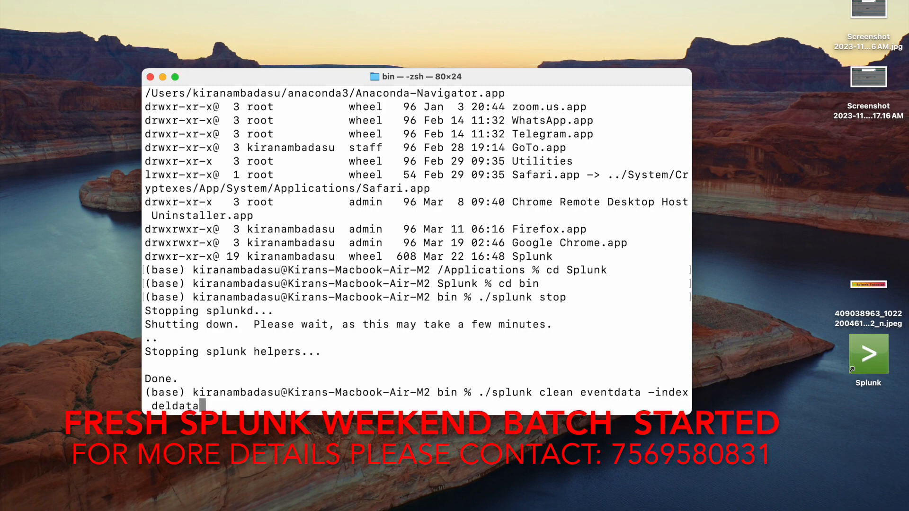
{"action": "type", "text": "_index"}
{"action": "key", "text": "Return"}
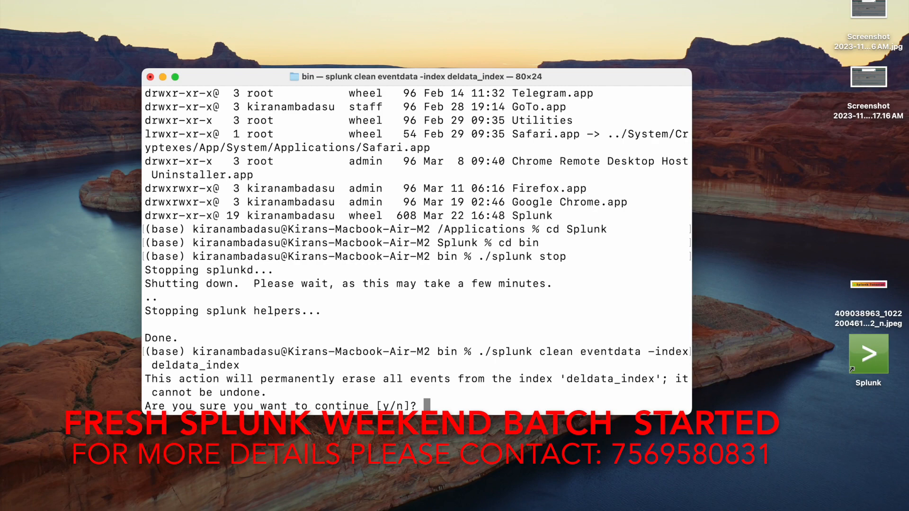
{"action": "type", "text": "y"}
{"action": "key", "text": "Return"}
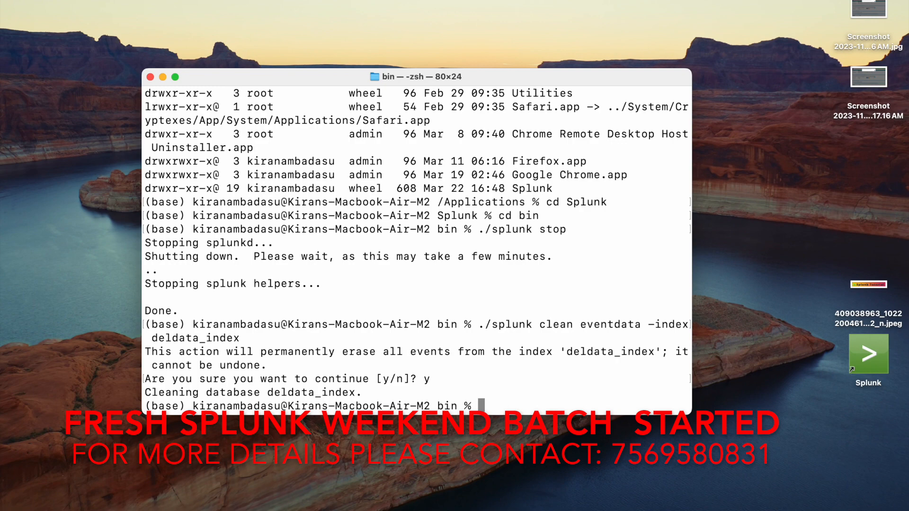
Start the Splunk server again by running ./splunk start.
{"action": "type", "text": "./splunk"}
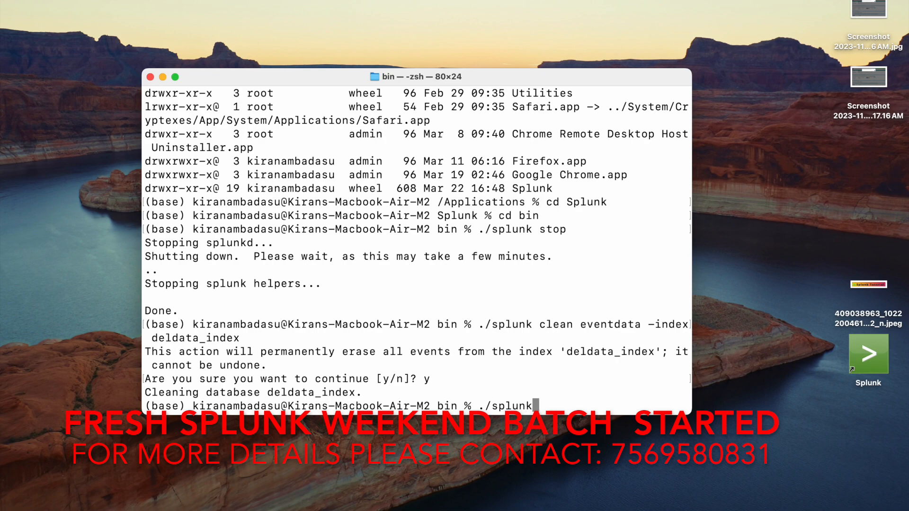
{"action": "type", "text": " start"}
{"action": "key", "text": "Return"}
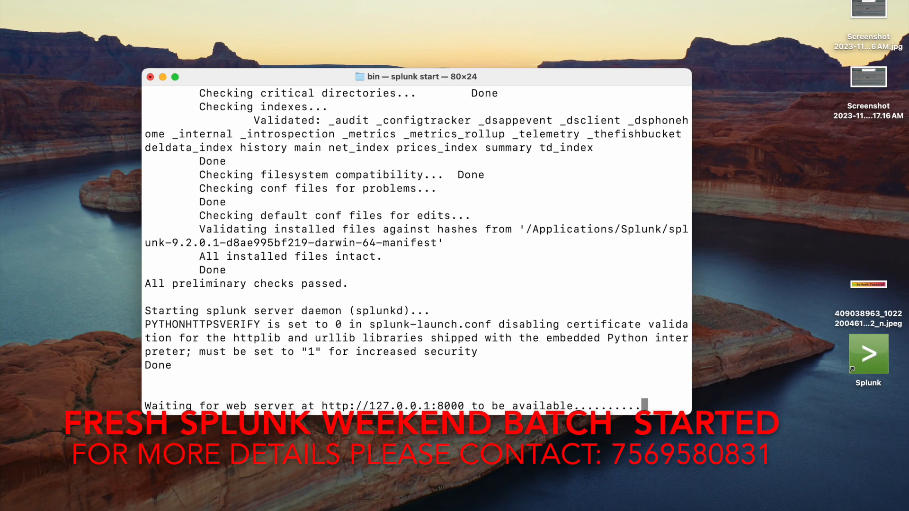
Switch to Splunk Enterprise in the Chrome browser and sign back in as admin with the account password.
{"action": "mouse_move", "coordinate": [539, 510]}
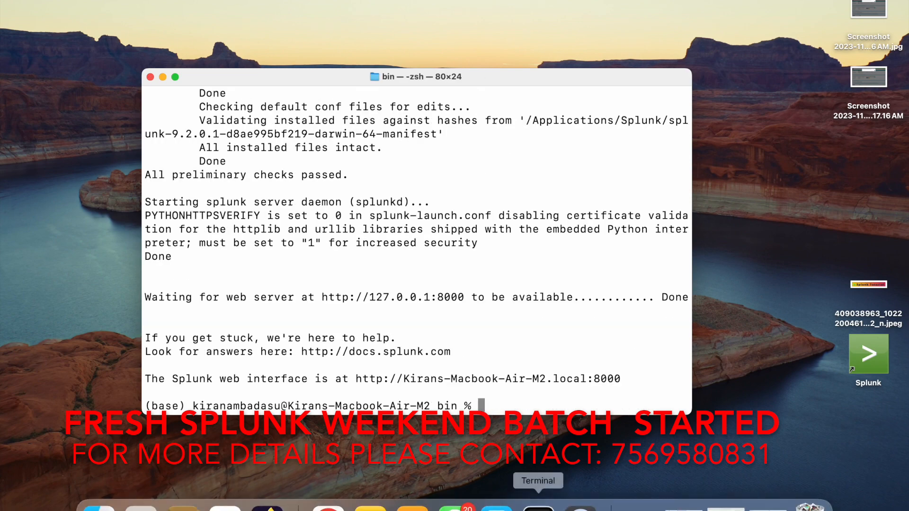
{"action": "left_click", "coordinate": [328, 507]}
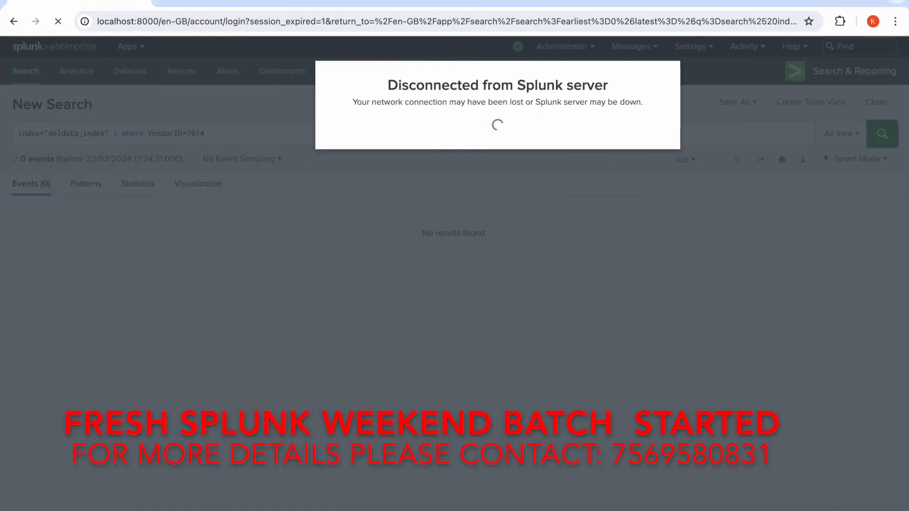
{"action": "type", "text": "admin"}
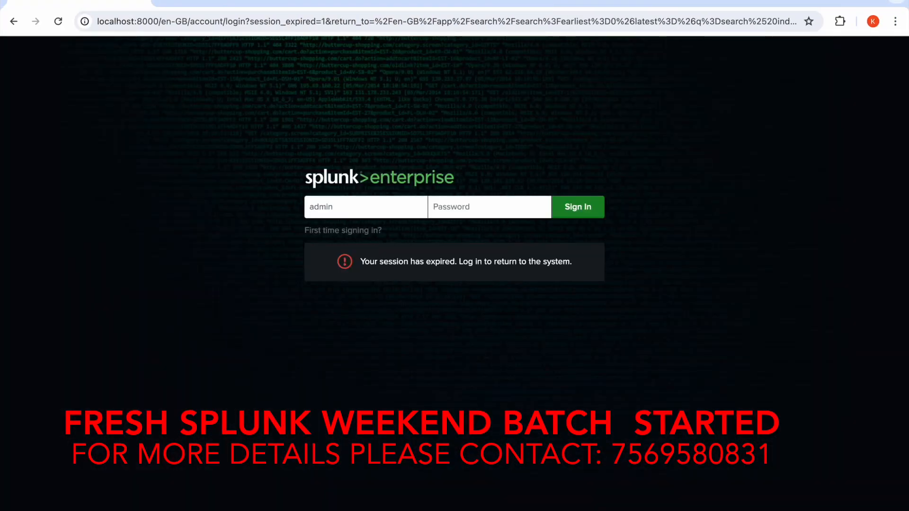
{"action": "key", "text": "Tab"}
{"action": "type", "text": "***********"}
{"action": "left_click", "coordinate": [578, 216]}
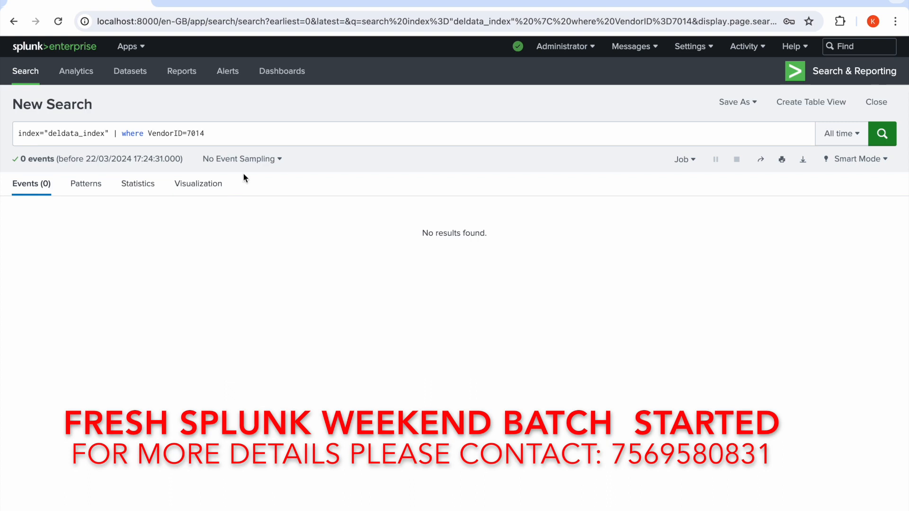
Rerun the deldata_index search for VendorID=7014, and search the whole index over all time with the where clause removed.
{"action": "left_click", "coordinate": [218, 139]}
{"action": "left_click", "coordinate": [882, 134]}
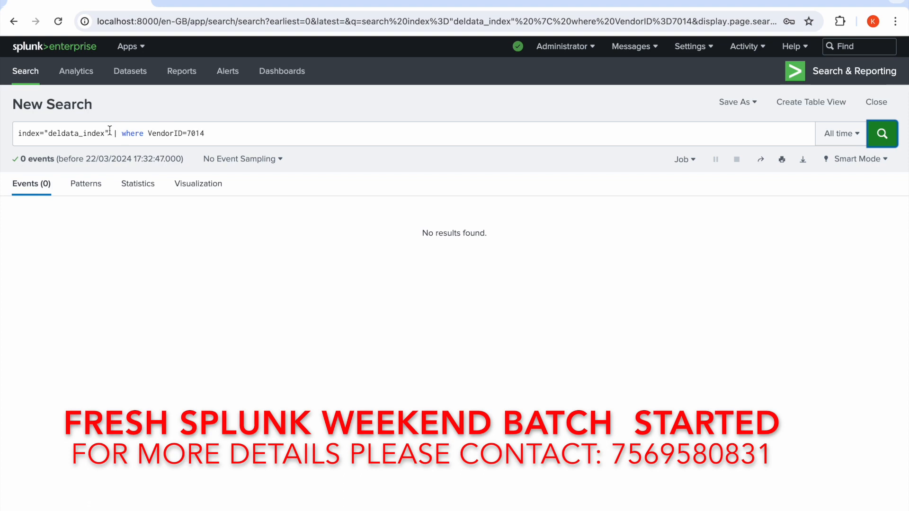
{"action": "left_click_drag", "start_coordinate": [113, 133], "coordinate": [292, 129]}
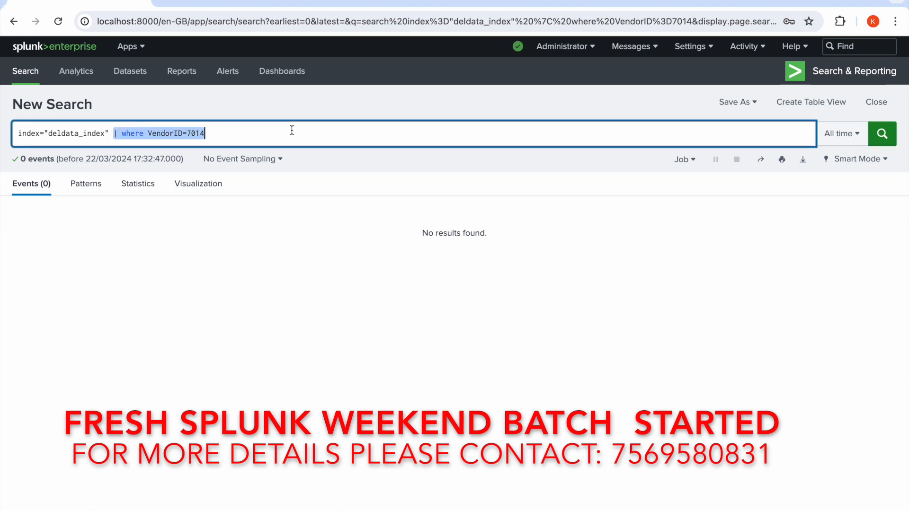
{"action": "key", "text": "BackSpace"}
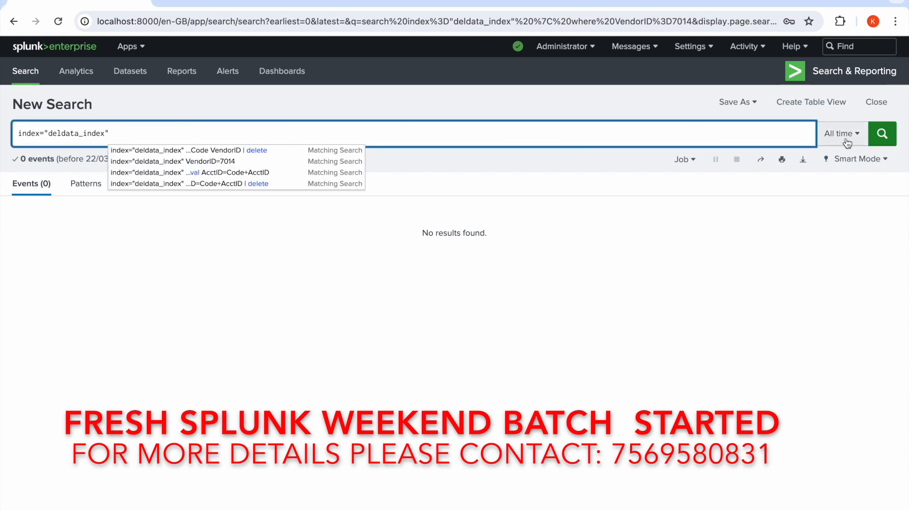
{"action": "left_click", "coordinate": [882, 134]}
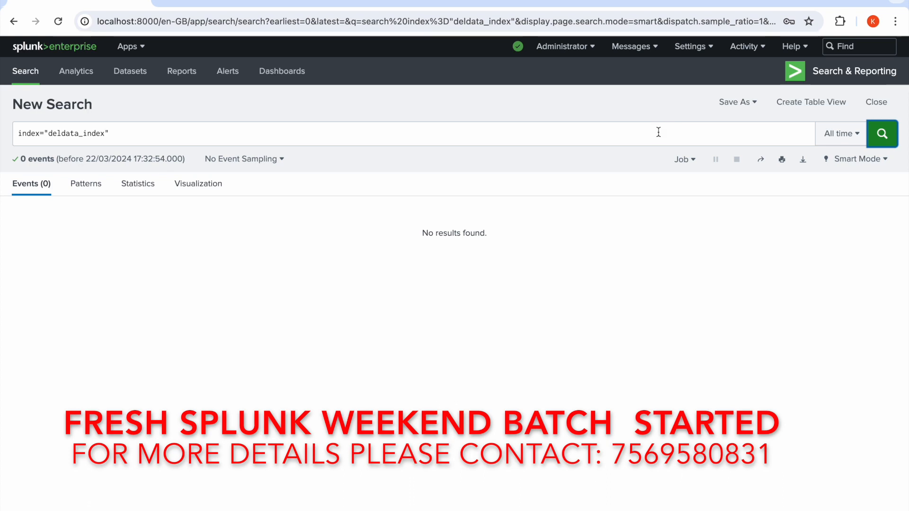
Open the Indexes management page of the Splunk server.
{"action": "left_click", "coordinate": [706, 49]}
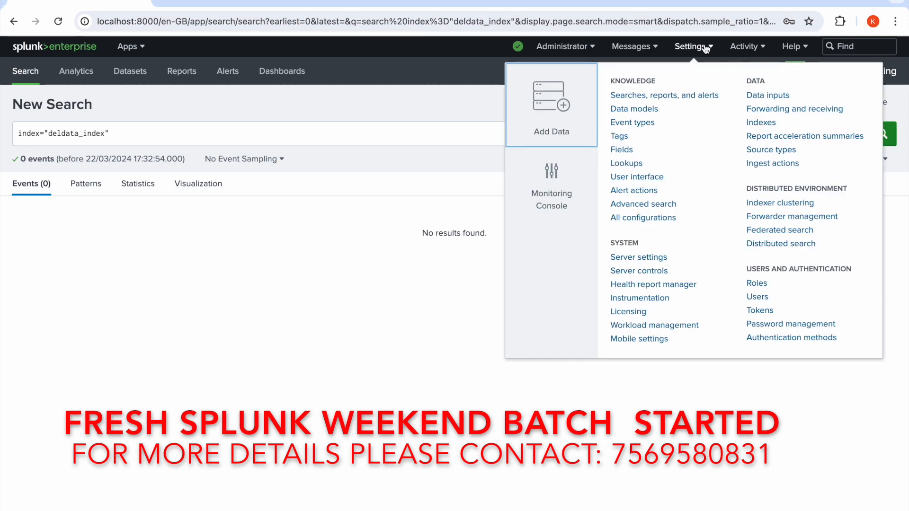
{"action": "left_click", "coordinate": [756, 122]}
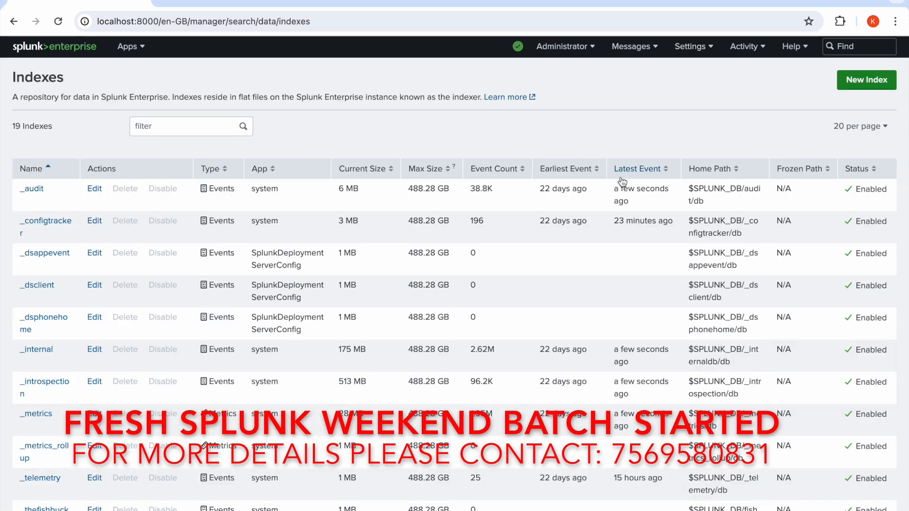